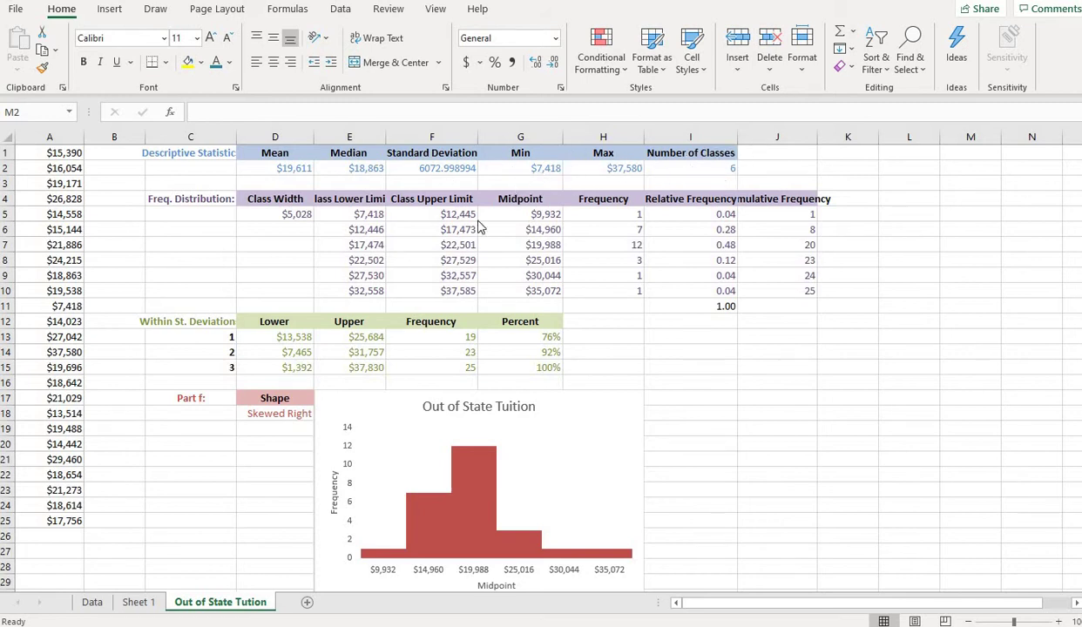
- Switch to the Data sheet and select the first Out of State Tuition value in D2
click(93, 603)
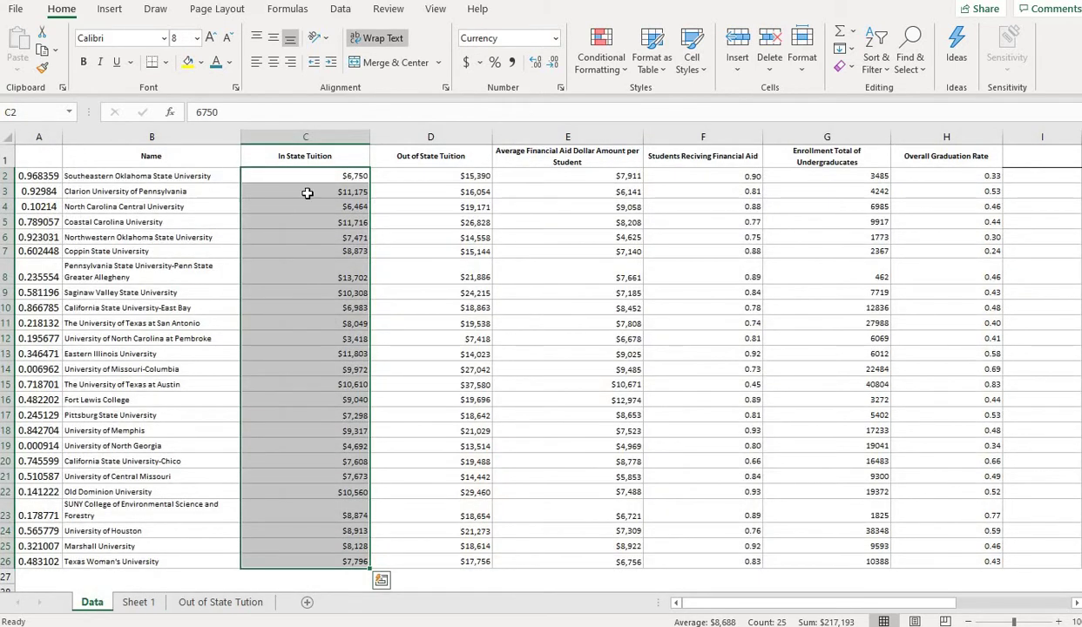
click(422, 171)
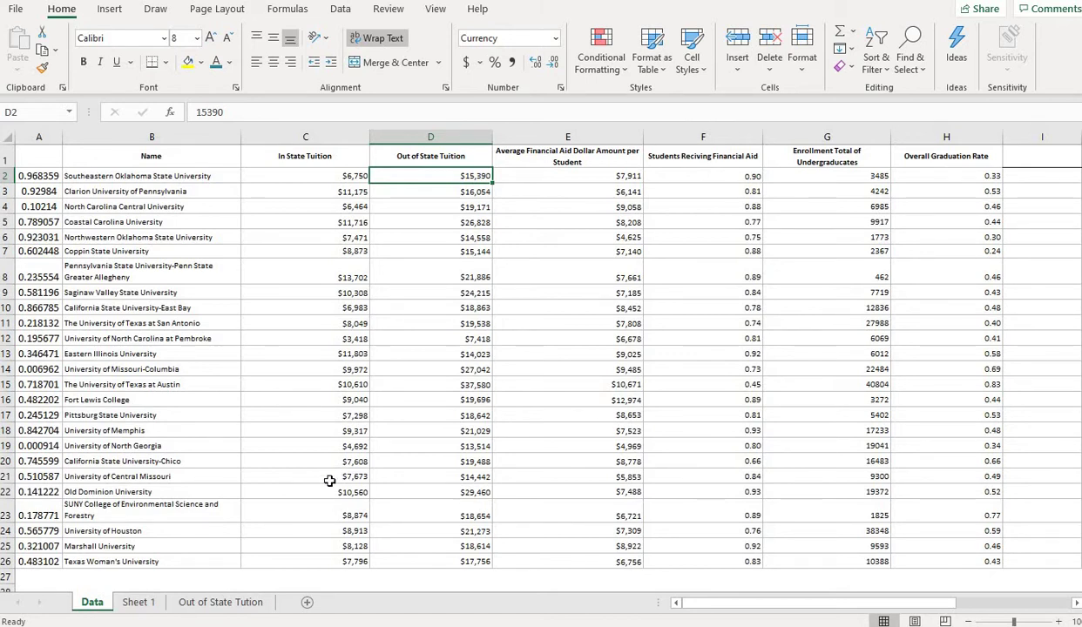
- Add a new blank sheet, then widen Sheet 1's columns C and D so the headings fit
click(307, 604)
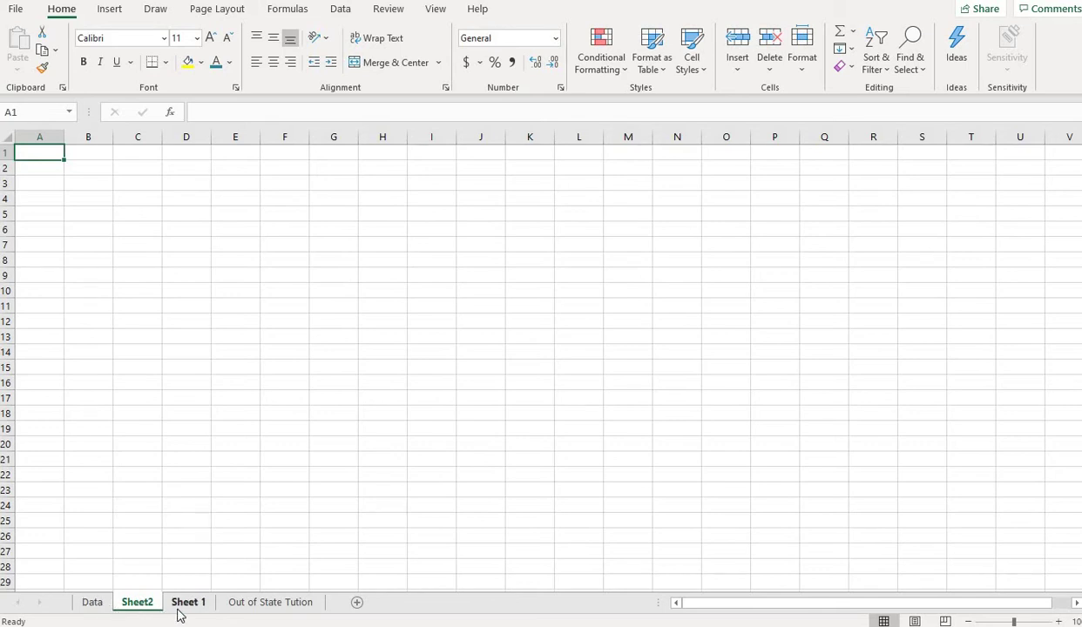
click(177, 603)
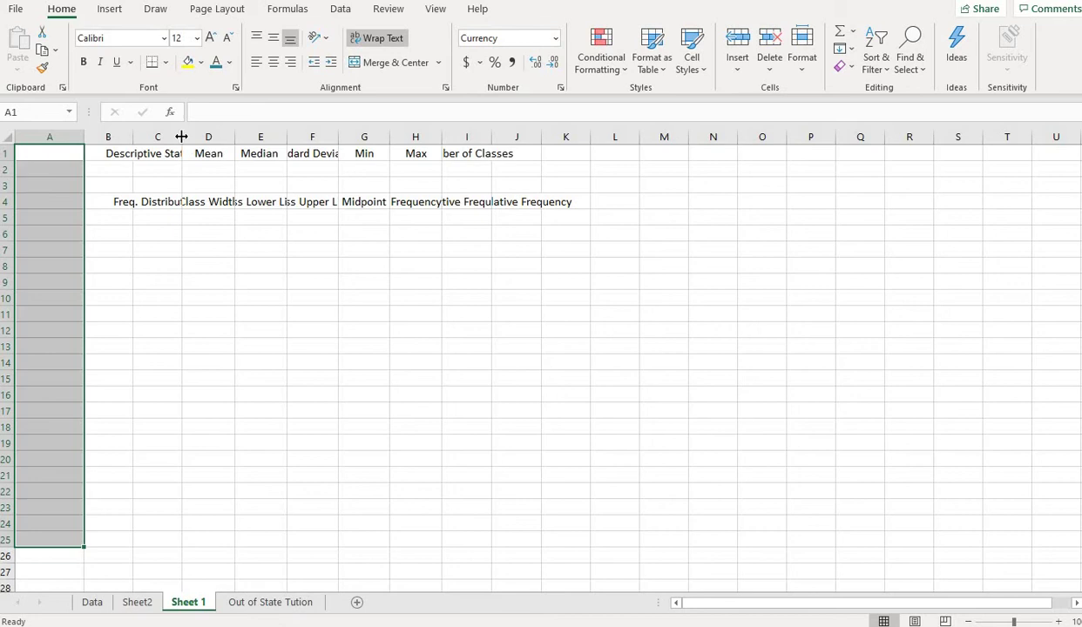
drag(177, 137, 245, 137)
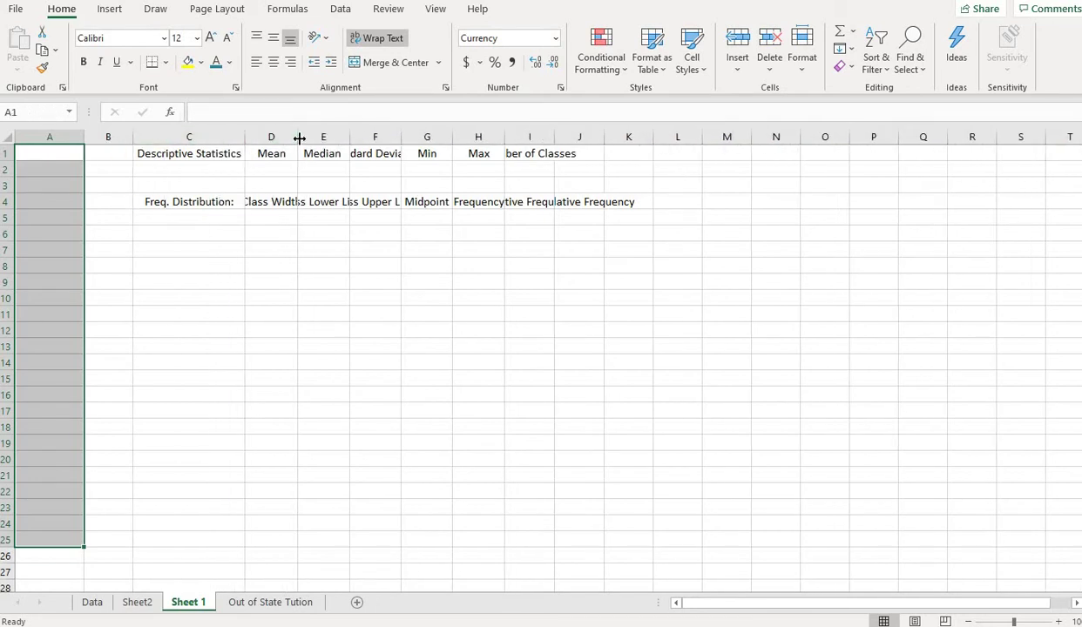
drag(298, 136, 963, 137)
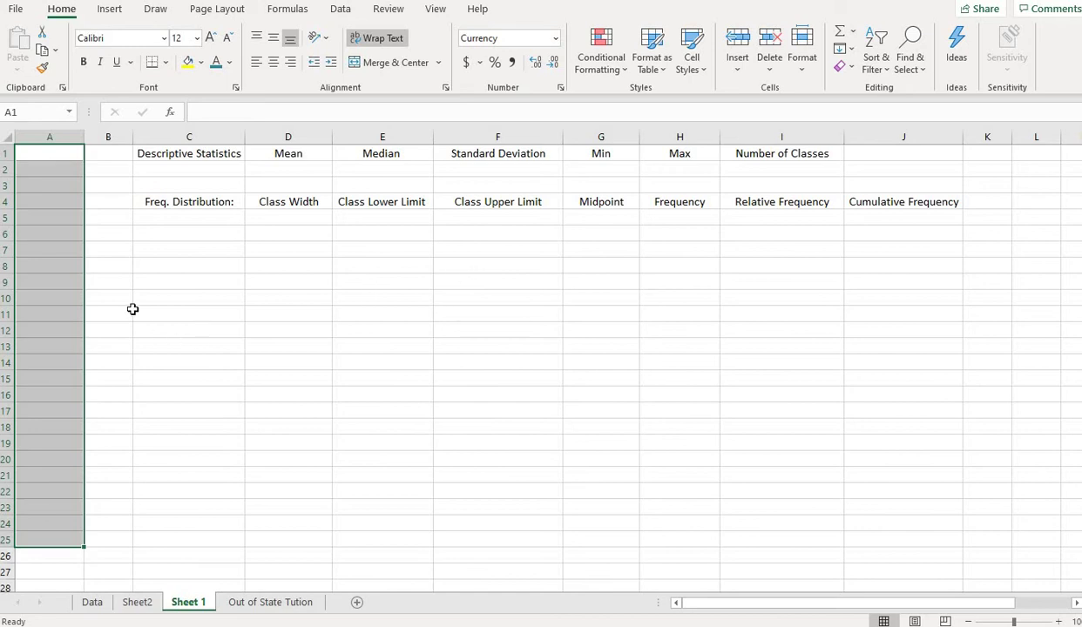
- On the Data sheet, select the In State Tuition values C2:C26
click(101, 239)
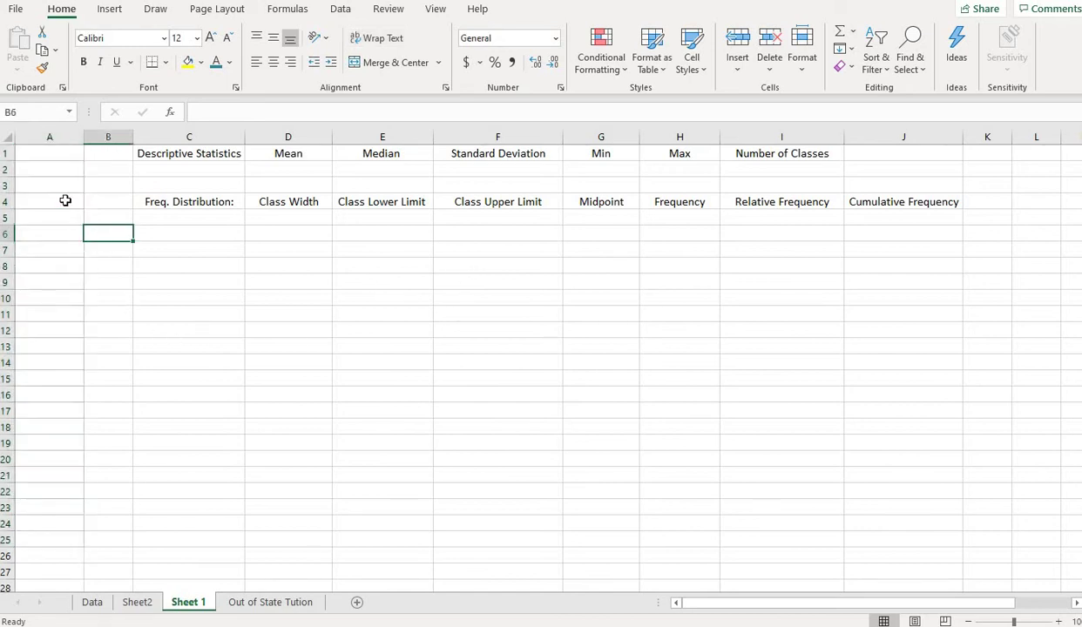
click(92, 602)
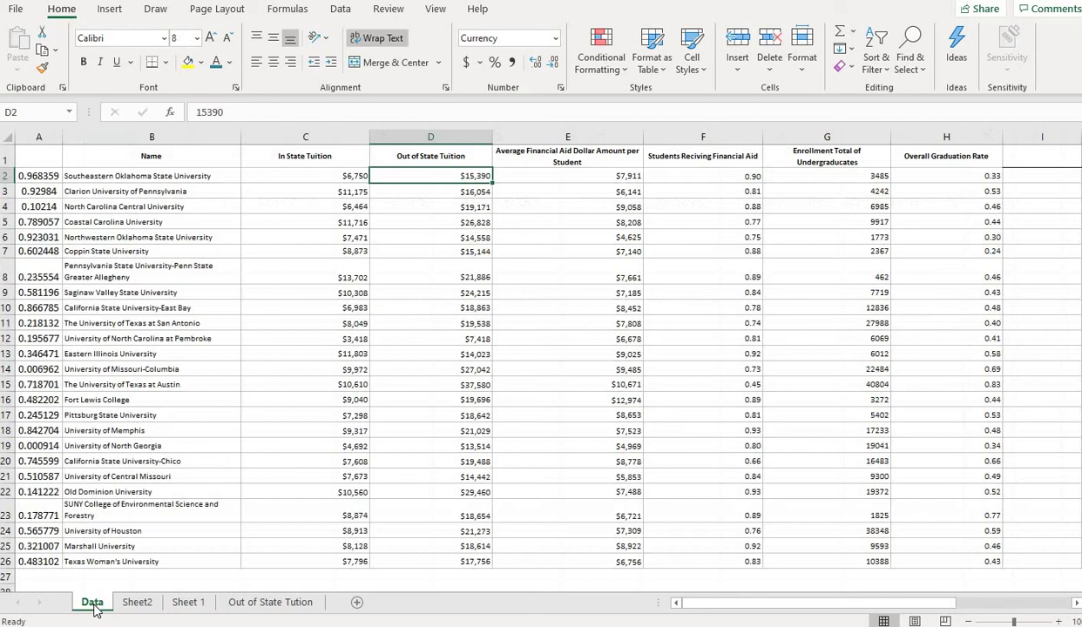
click(311, 176)
drag(310, 176, 314, 564)
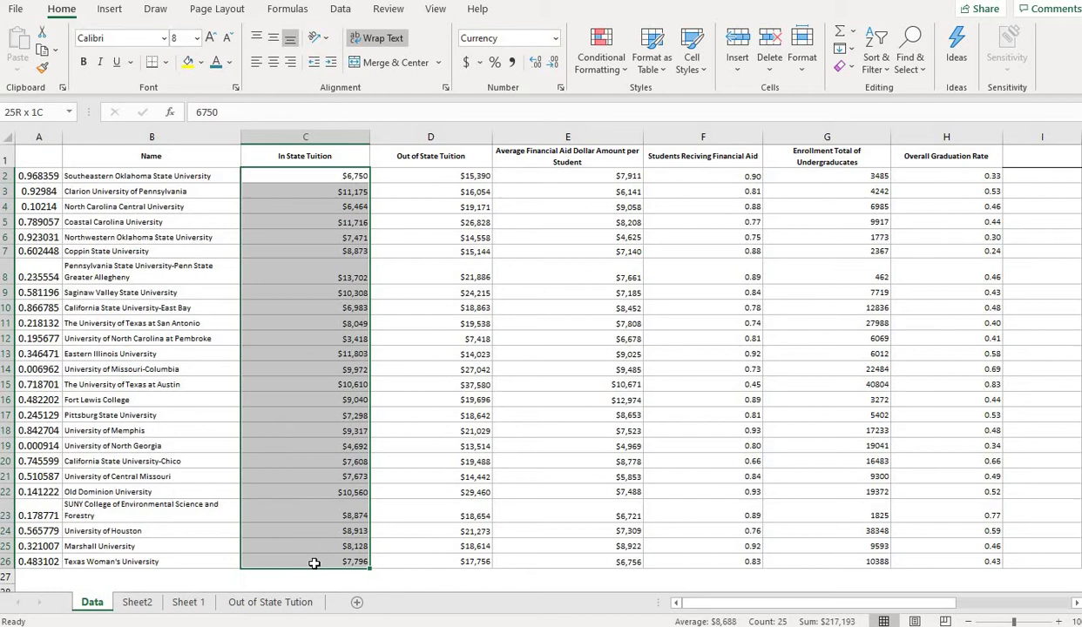
right_click(321, 362)
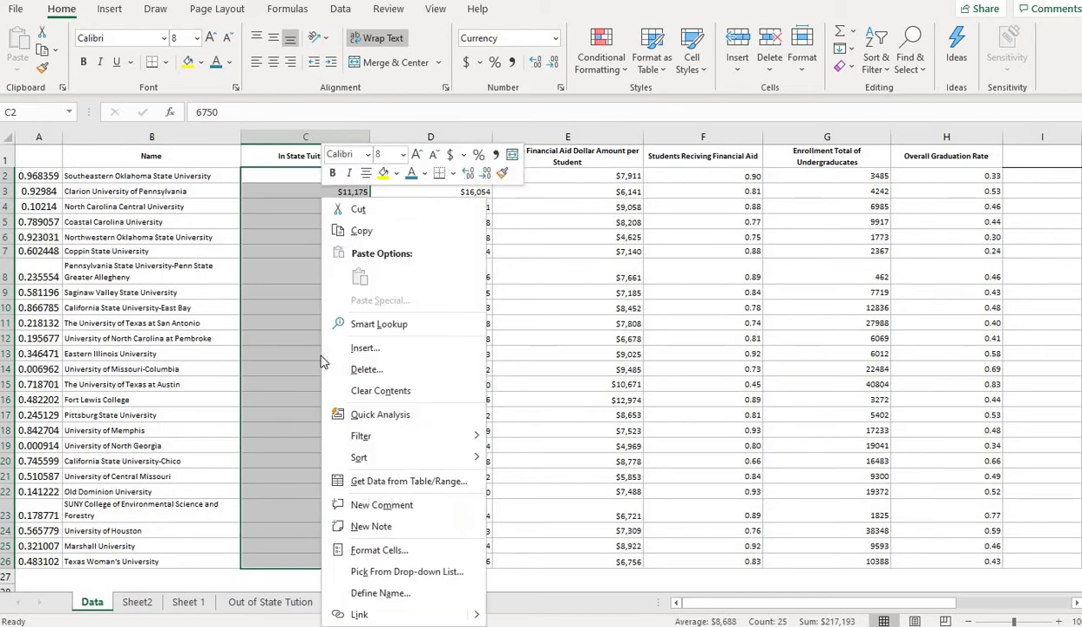
click(295, 245)
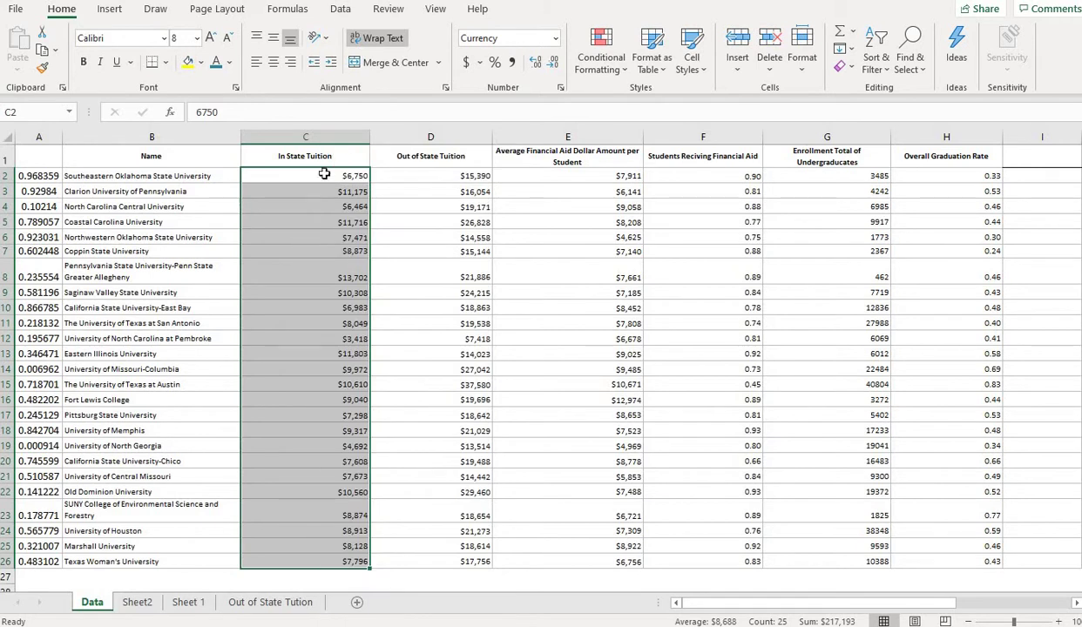
click(403, 171)
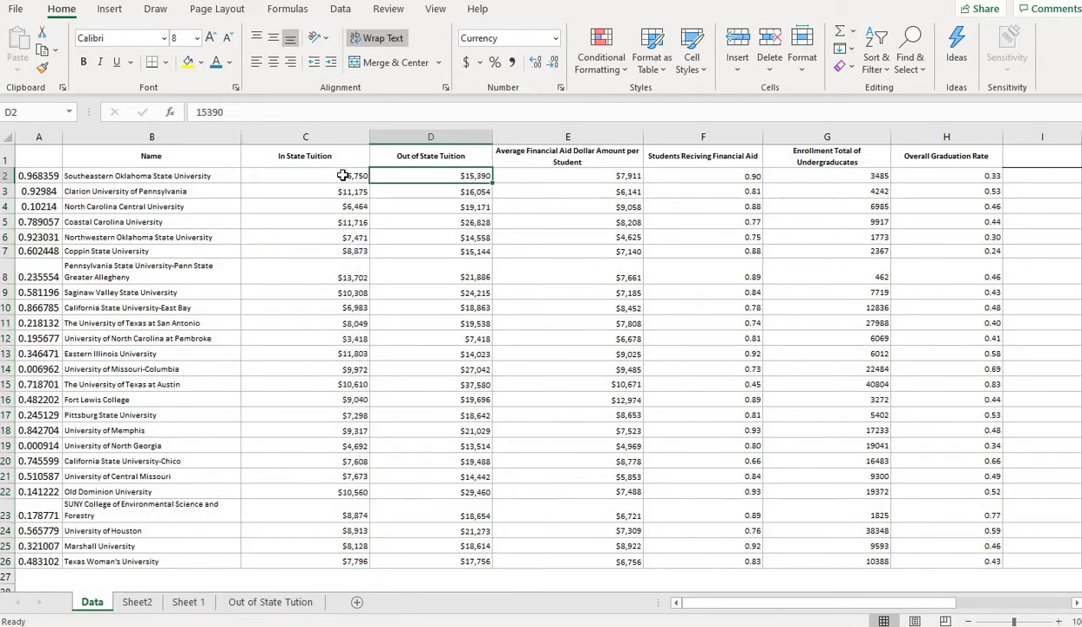
click(343, 175)
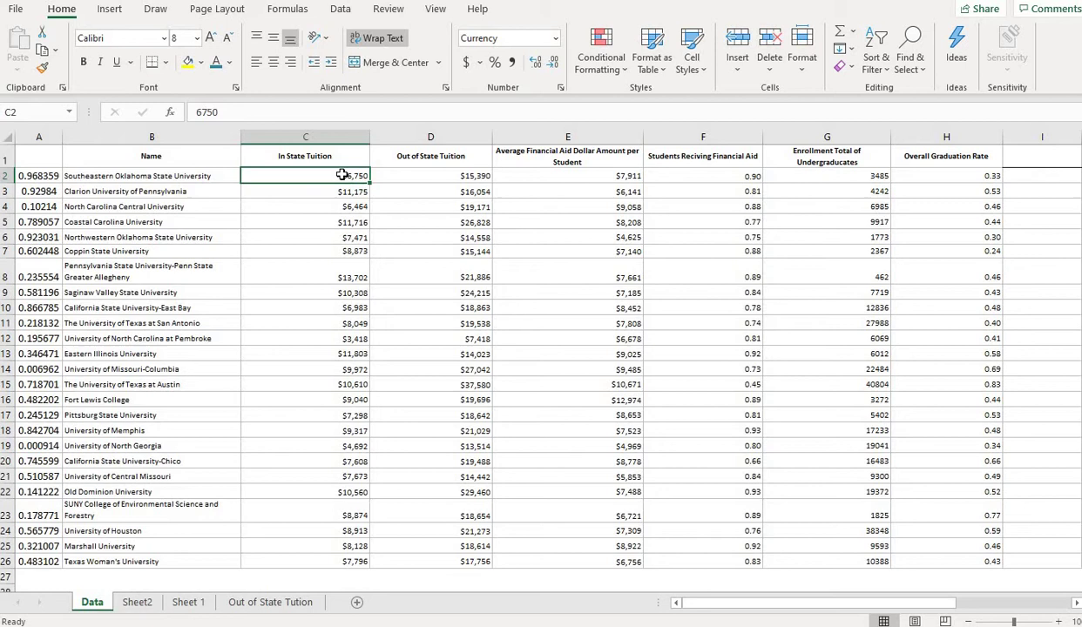
key(ctrl+shift+Down)
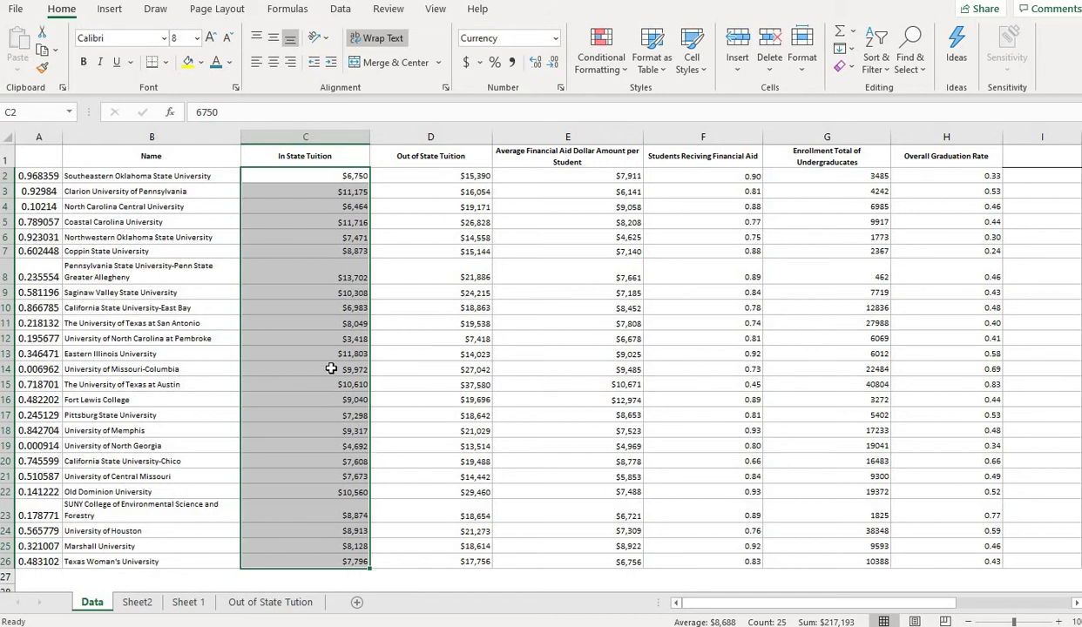
- Copy the tuition values and paste them into Sheet 1 starting at A1
key(ctrl+c)
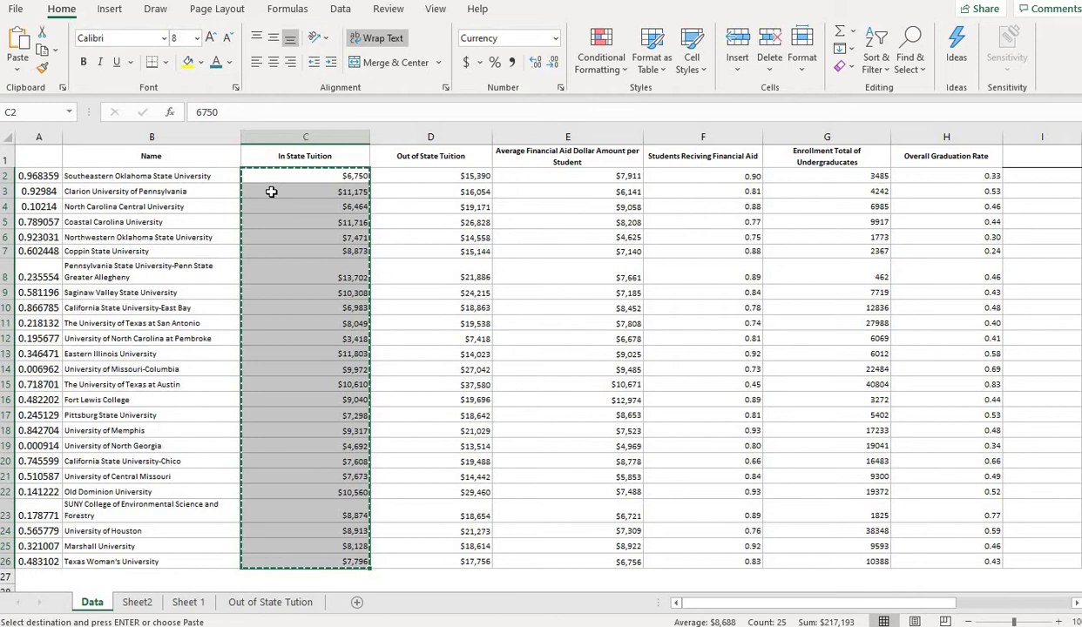
click(192, 608)
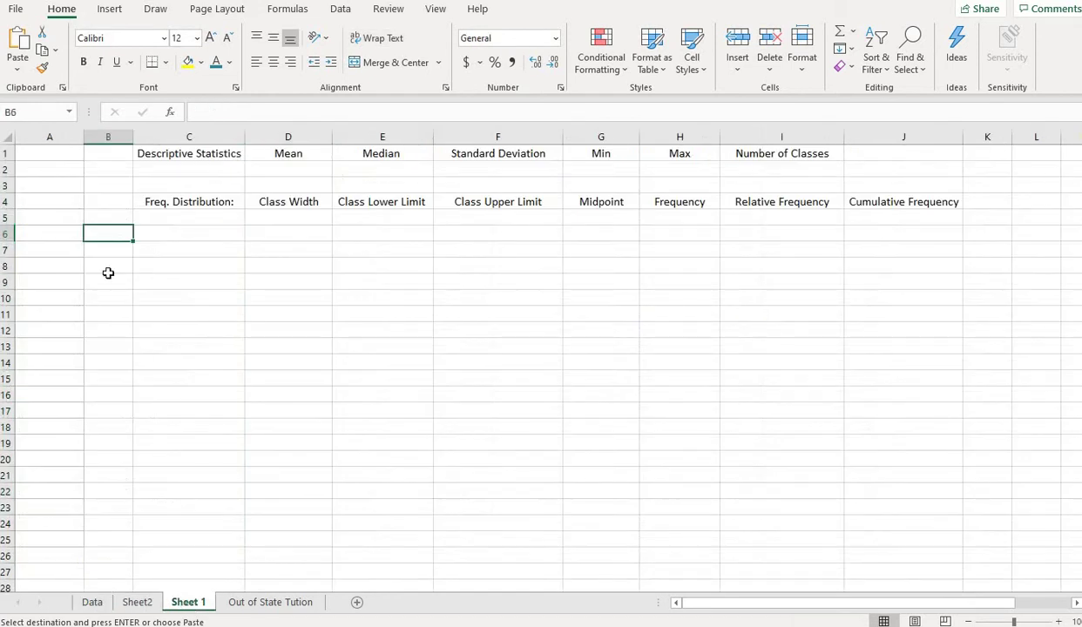
click(67, 154)
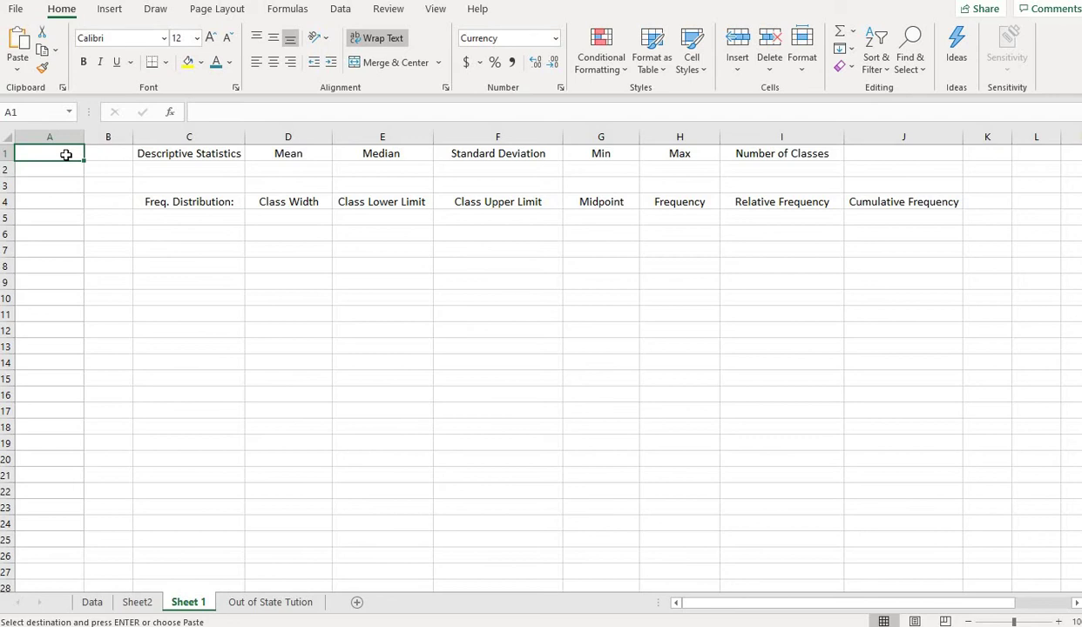
key(ctrl+v)
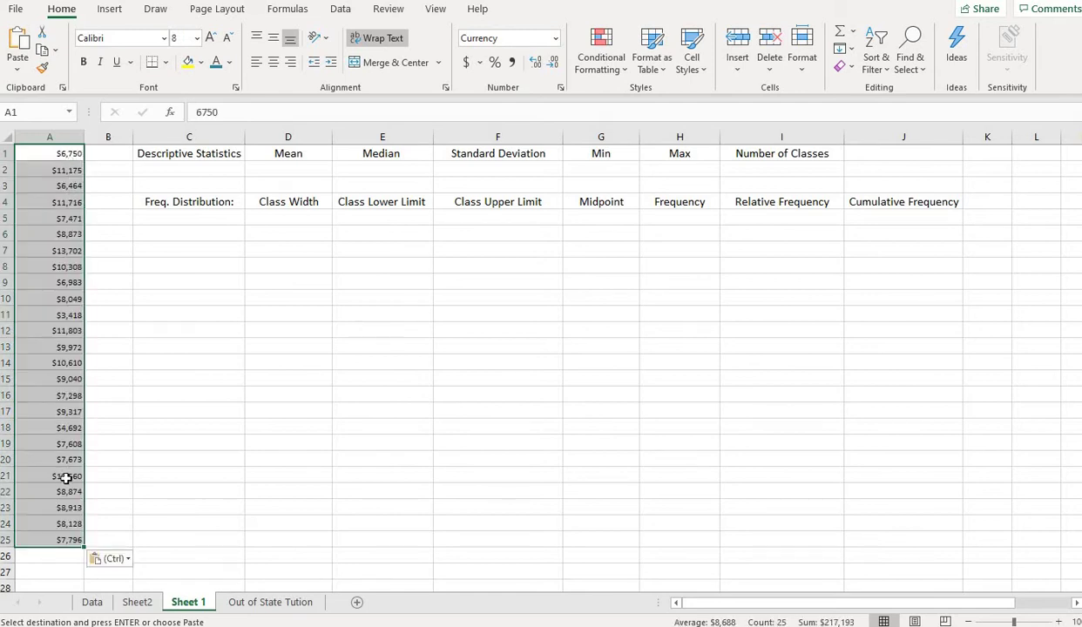
- Rename Sheet 1 to 'In State Tuition'
right_click(191, 608)
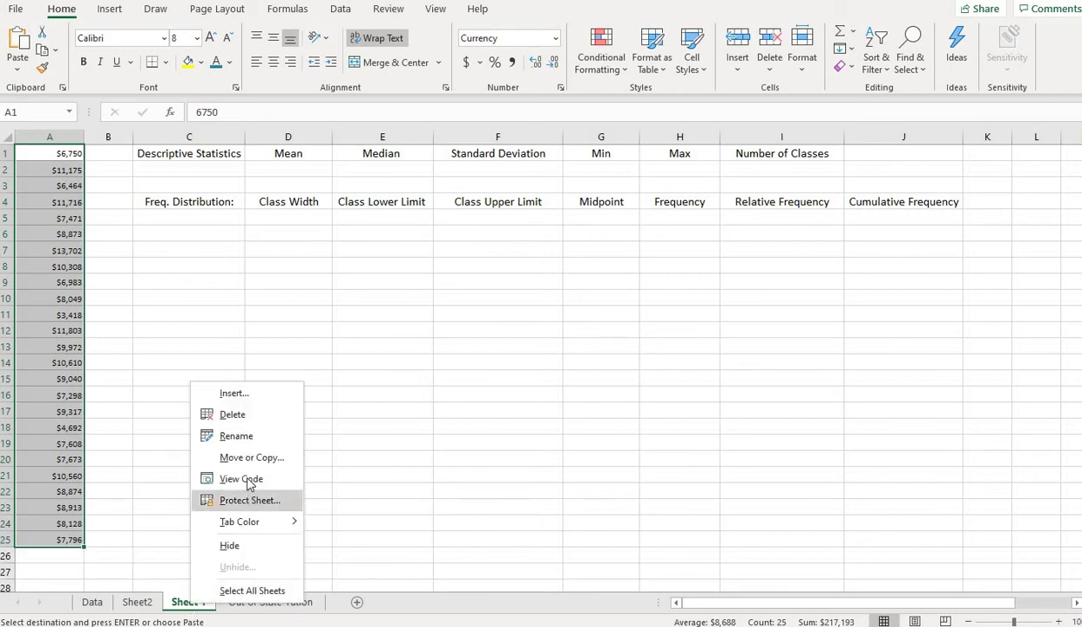
click(237, 435)
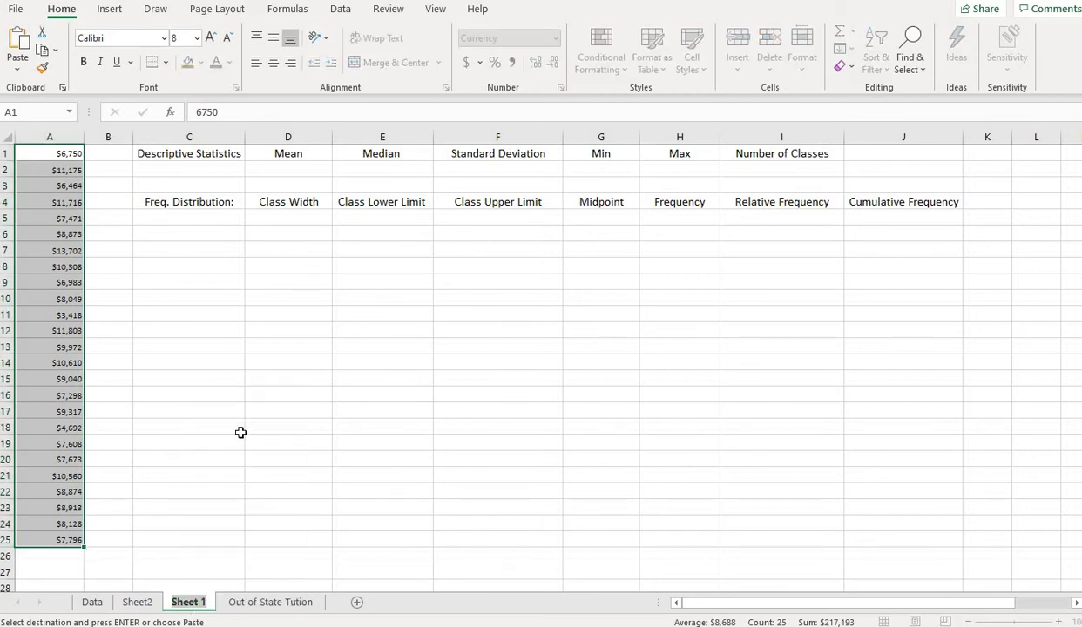
text(In)
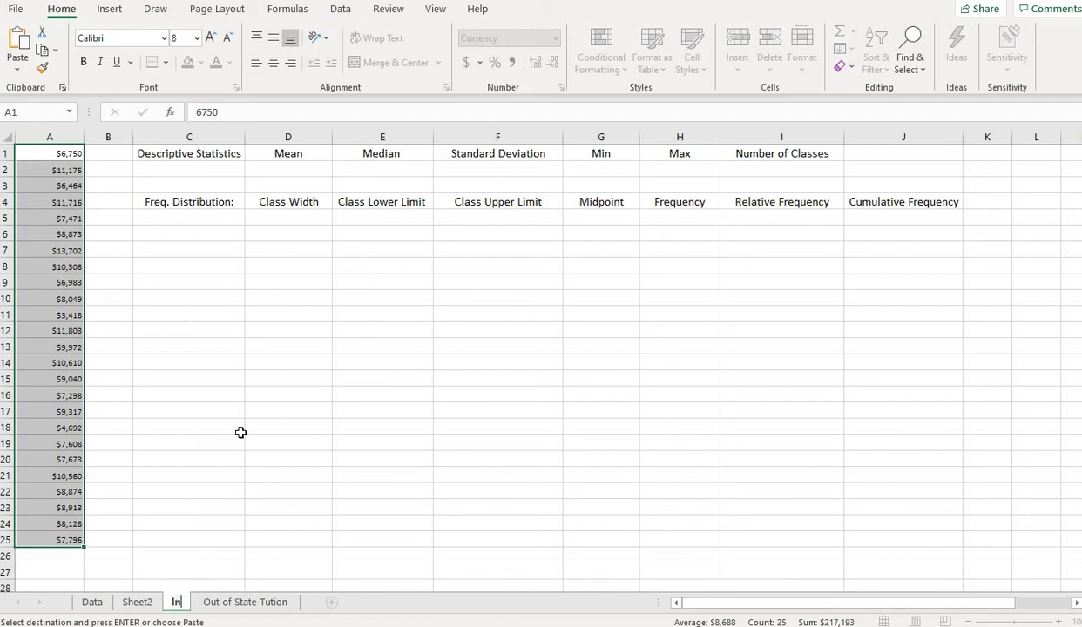
text( State Tuition)
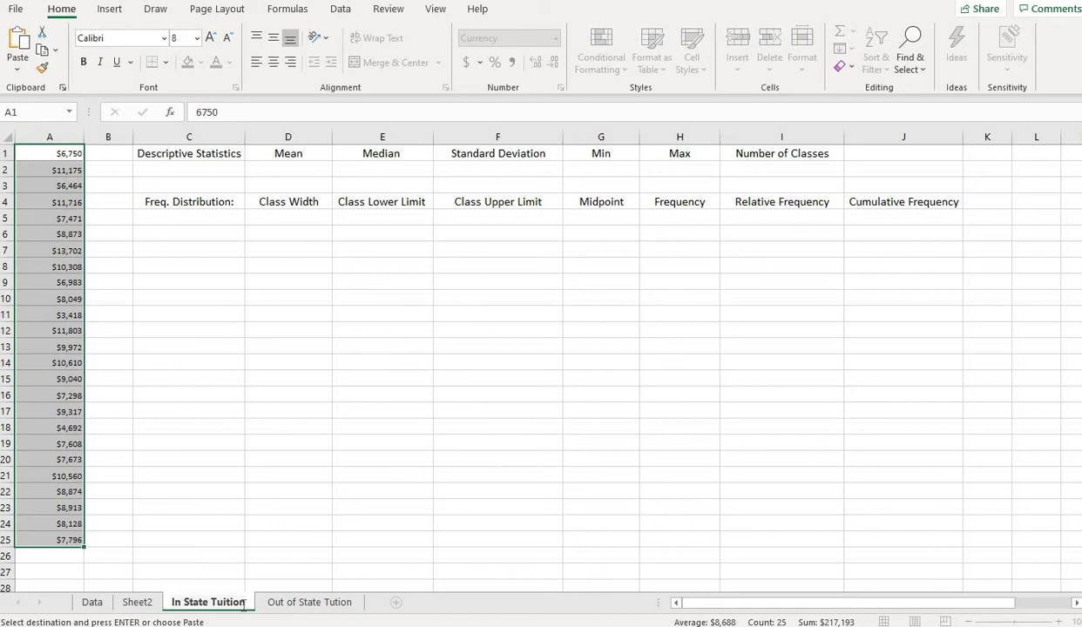
key(Return)
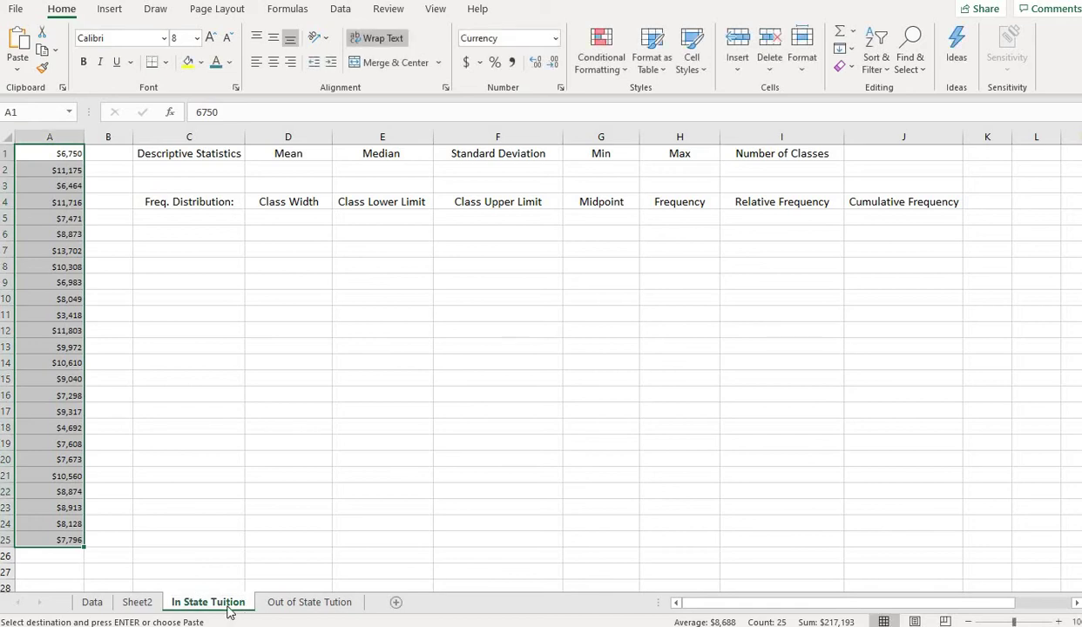
- Delete the blank Sheet2
right_click(229, 608)
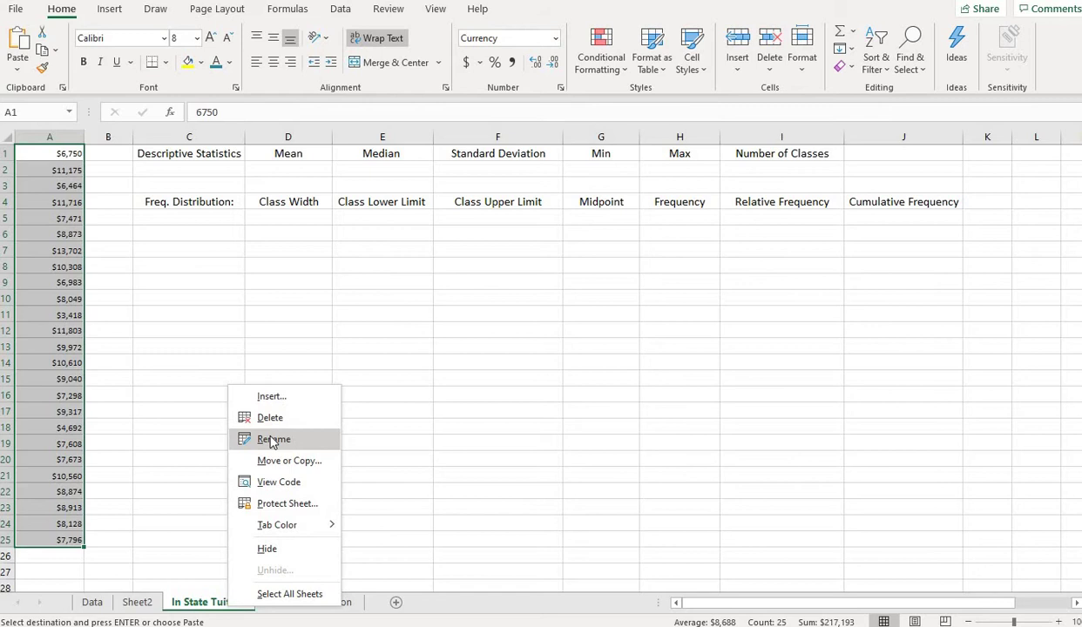
click(131, 606)
right_click(133, 603)
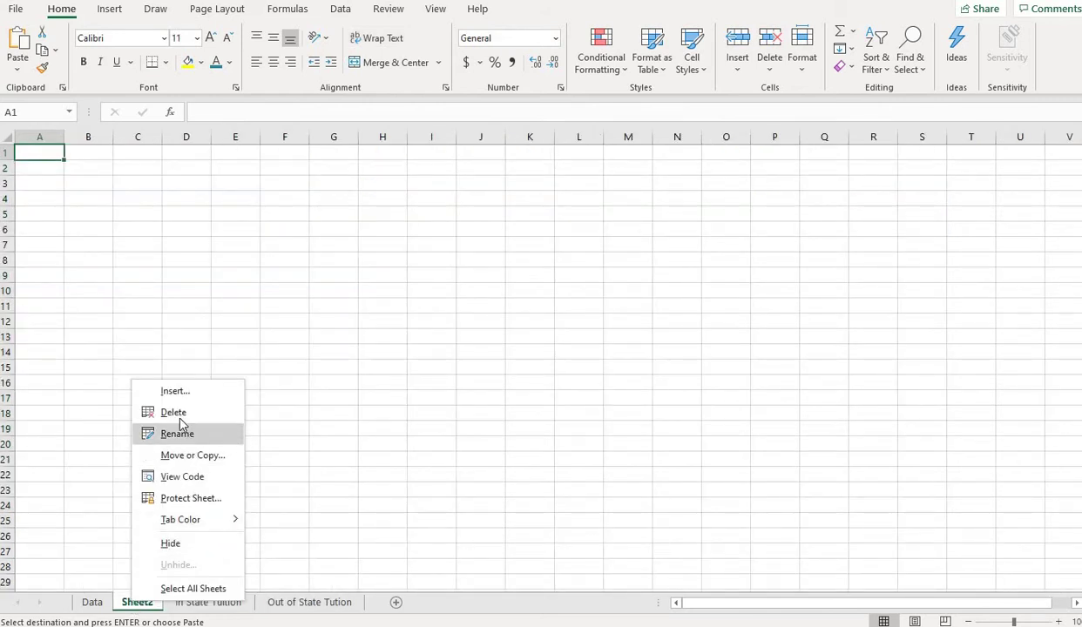
click(174, 413)
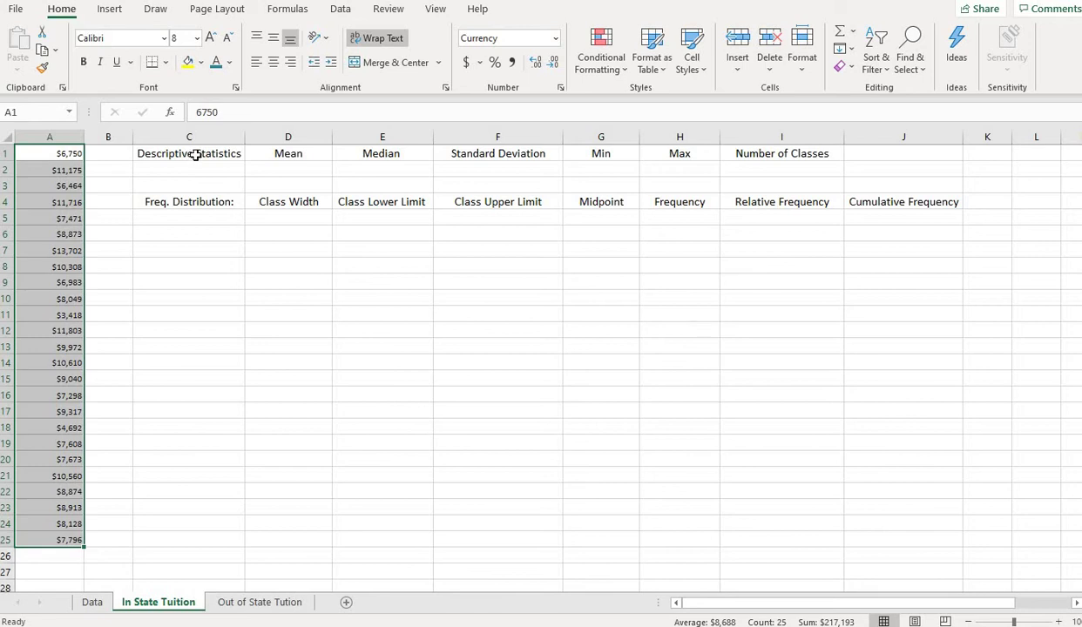
- Bold the Descriptive Statistics label in C1 and the Mean to Number of Classes headers
click(195, 155)
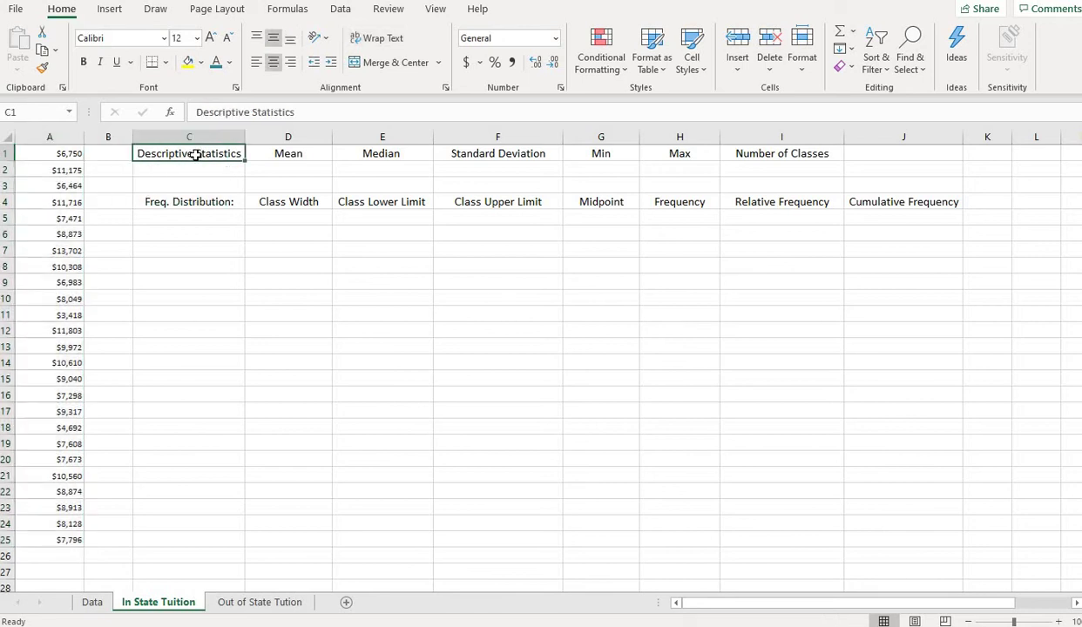
click(217, 66)
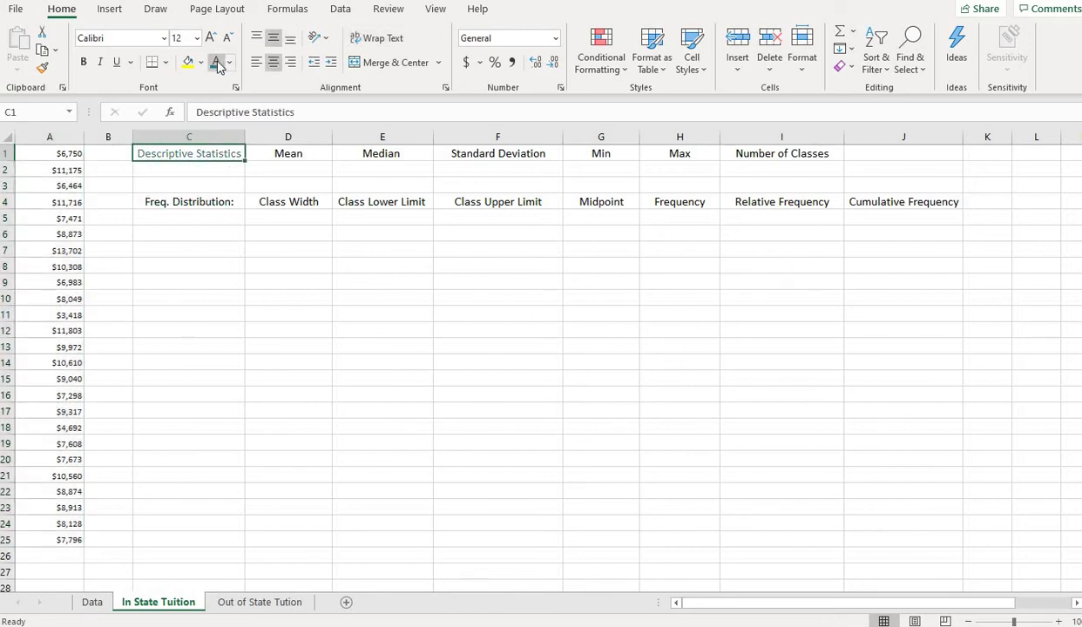
click(85, 64)
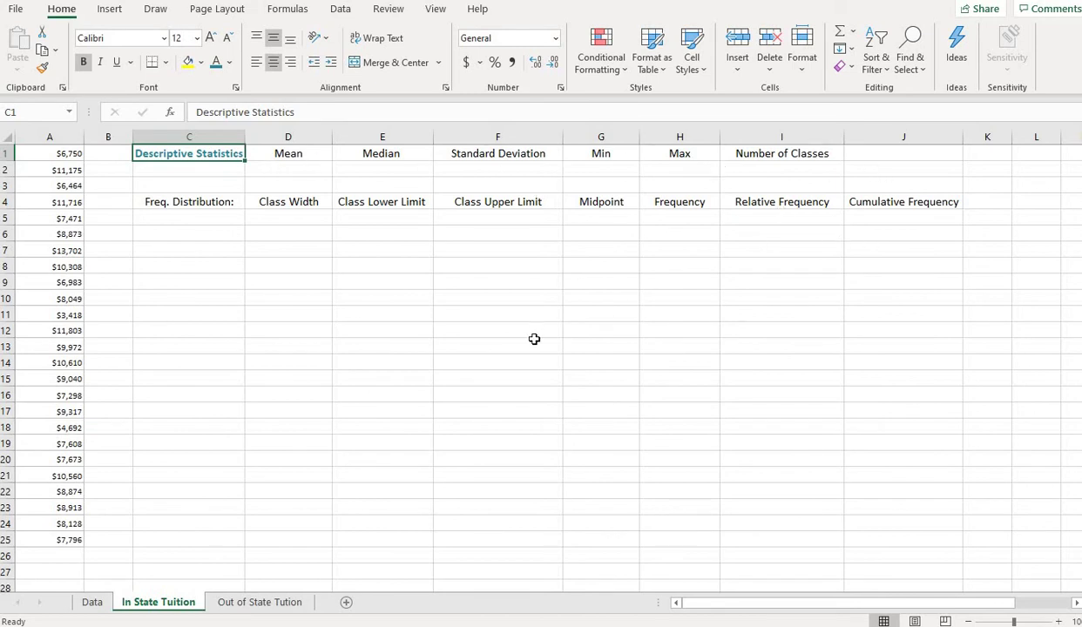
click(266, 151)
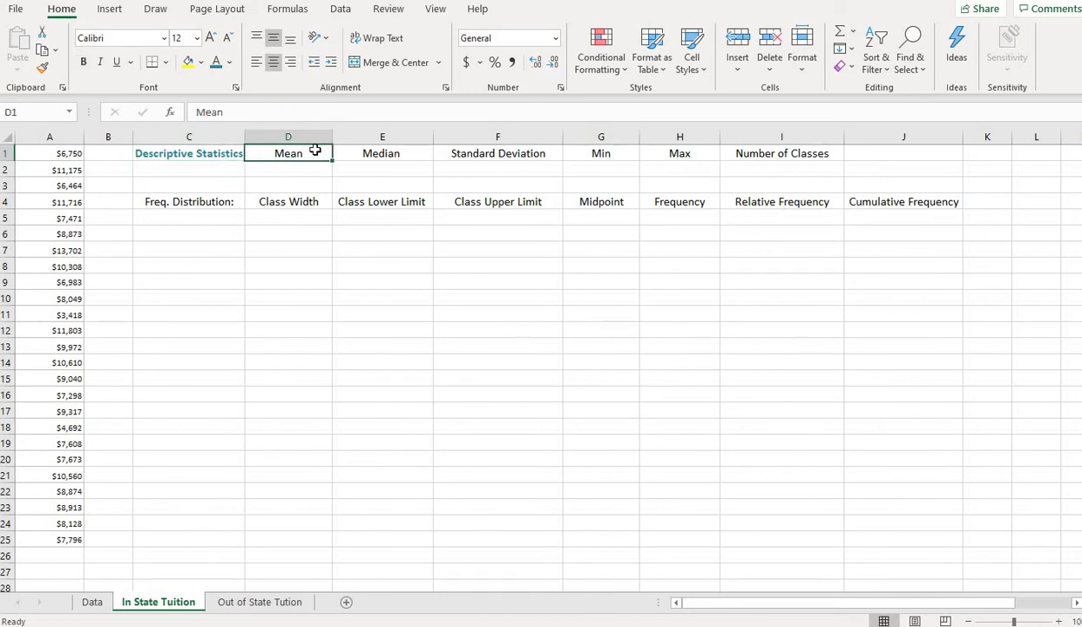
shift+click(827, 155)
click(85, 63)
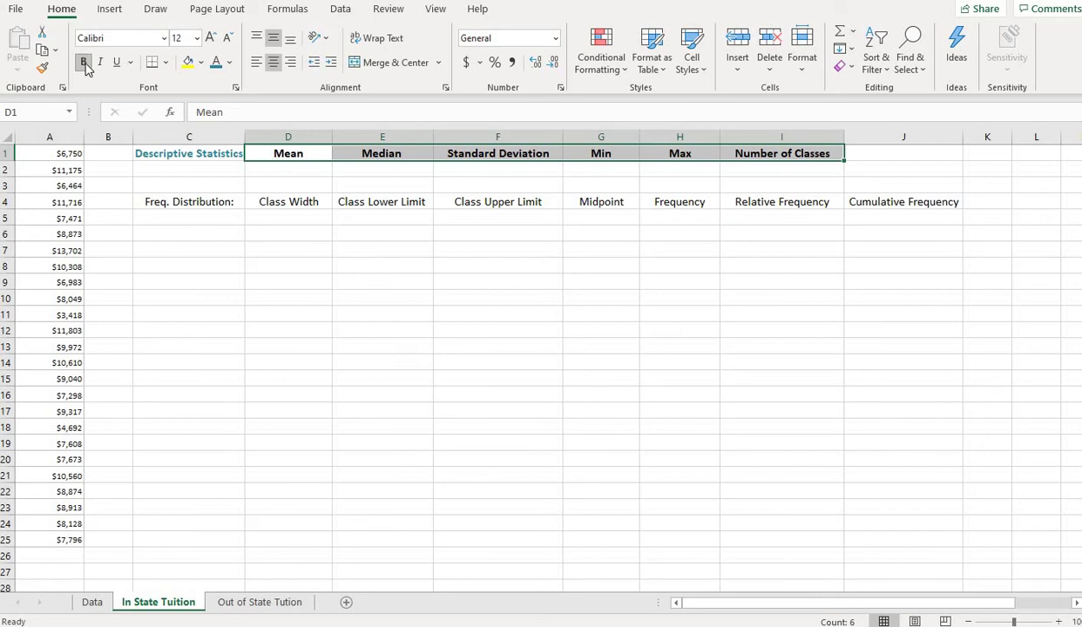
- Give the Mean to Number of Classes headers a blue fill through Format Cells
right_click(551, 153)
click(589, 529)
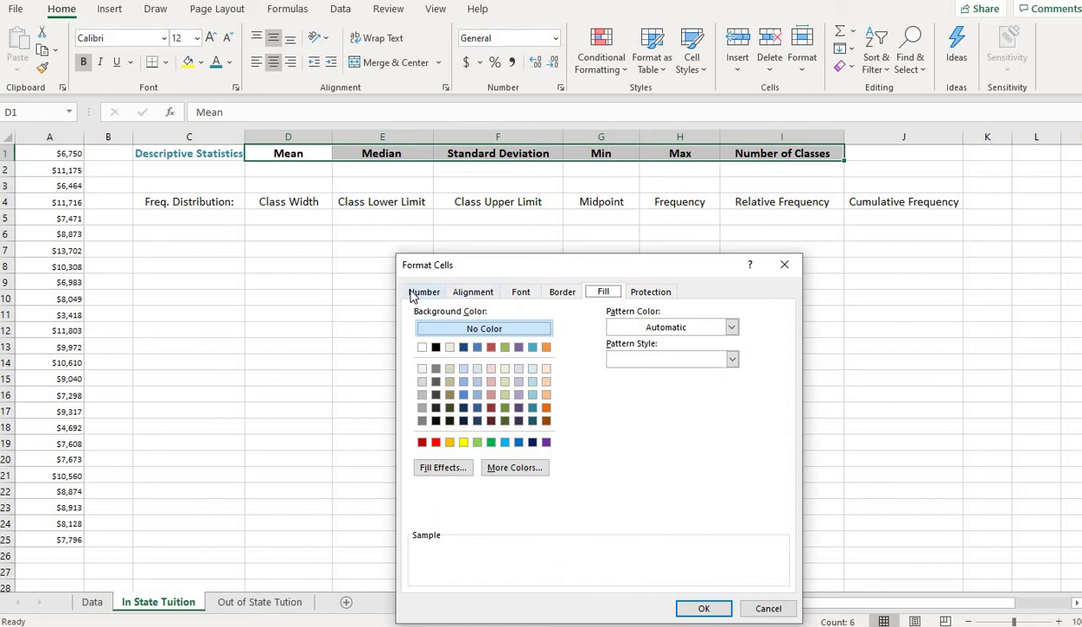
click(420, 294)
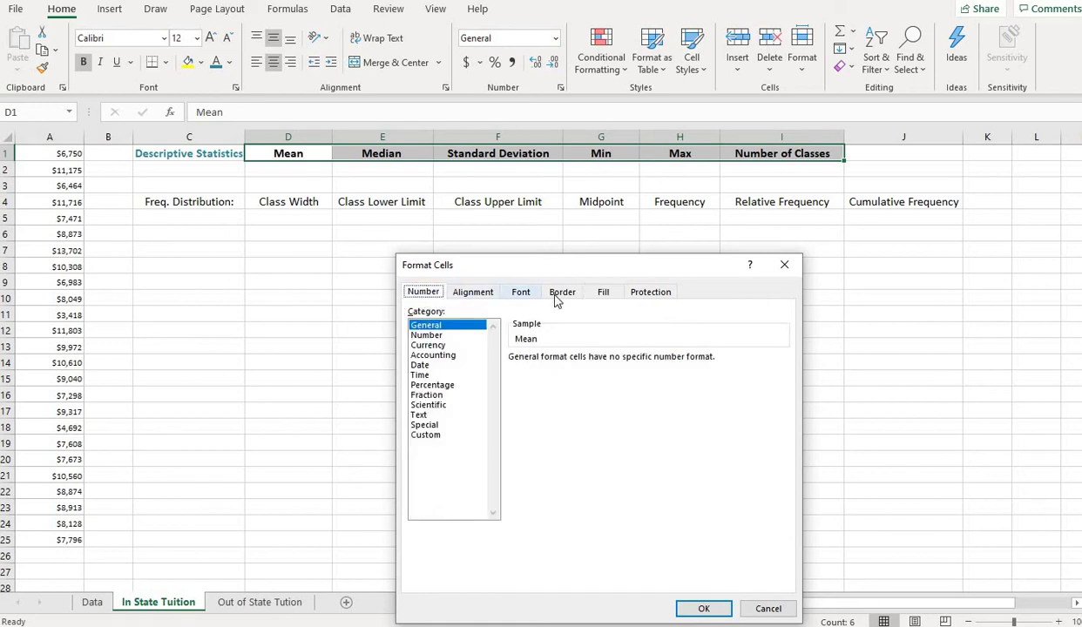
click(600, 296)
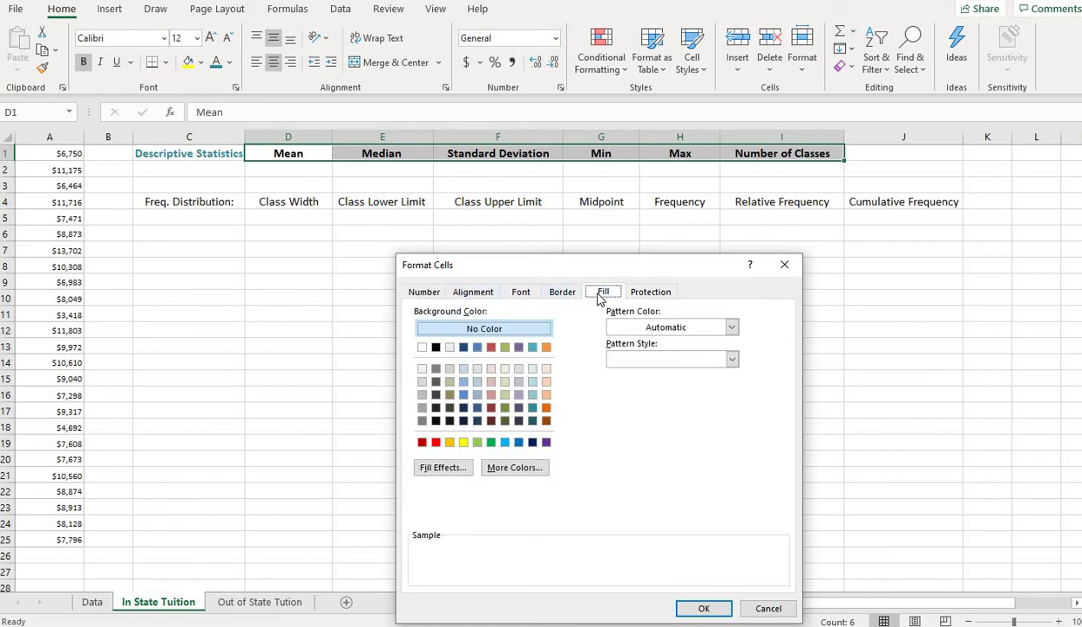
click(533, 347)
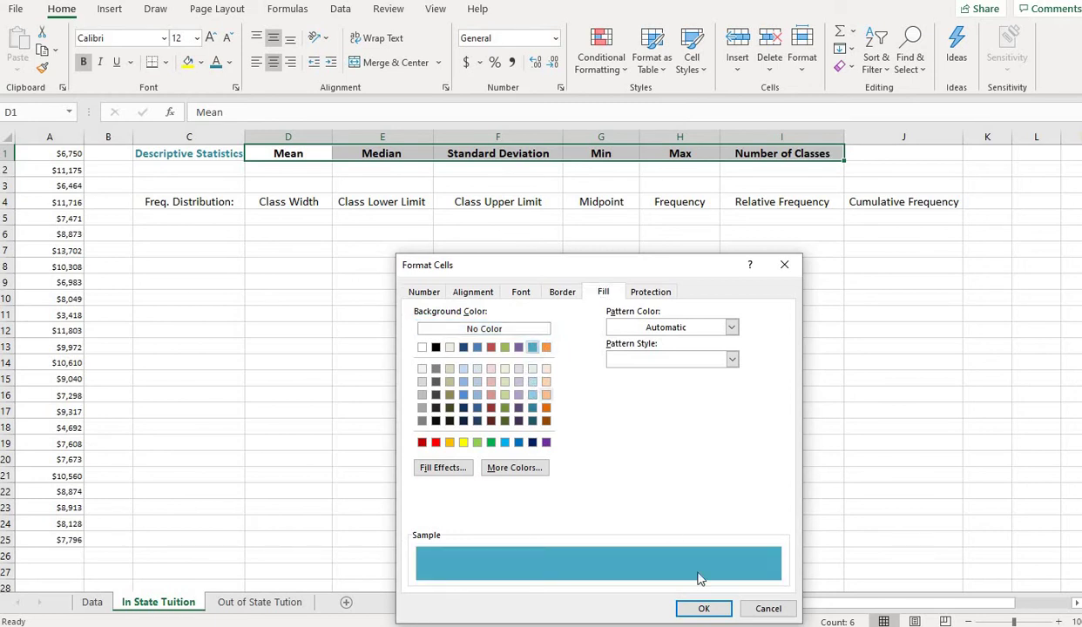
click(705, 608)
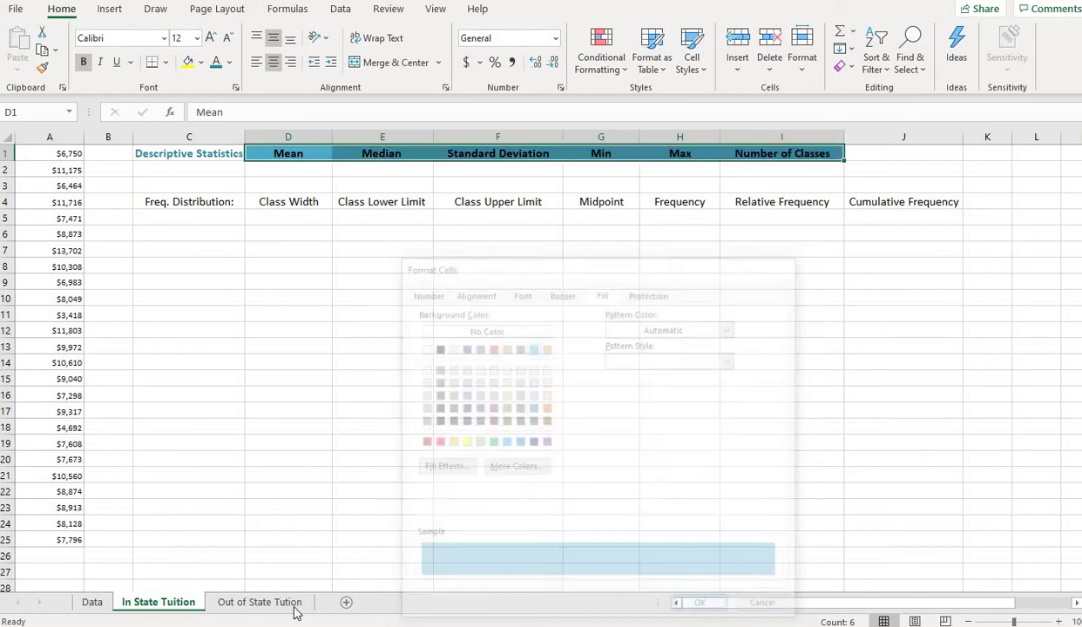
click(300, 169)
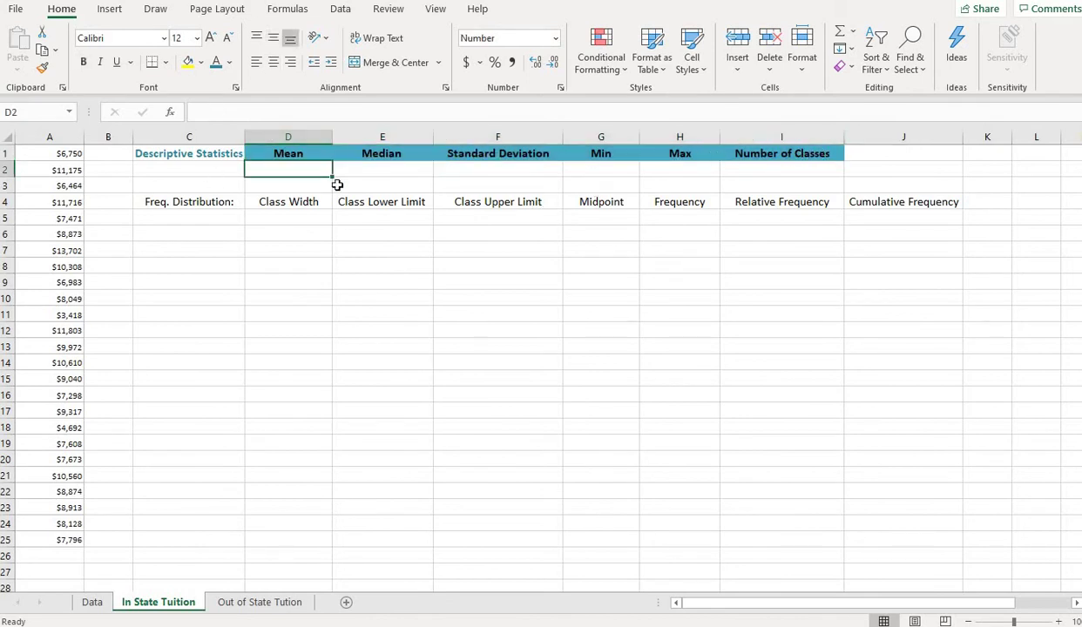
- Enter =AVERAGE(A1:A25) in D2, returning the mean 8687.72
drag(295, 166, 728, 166)
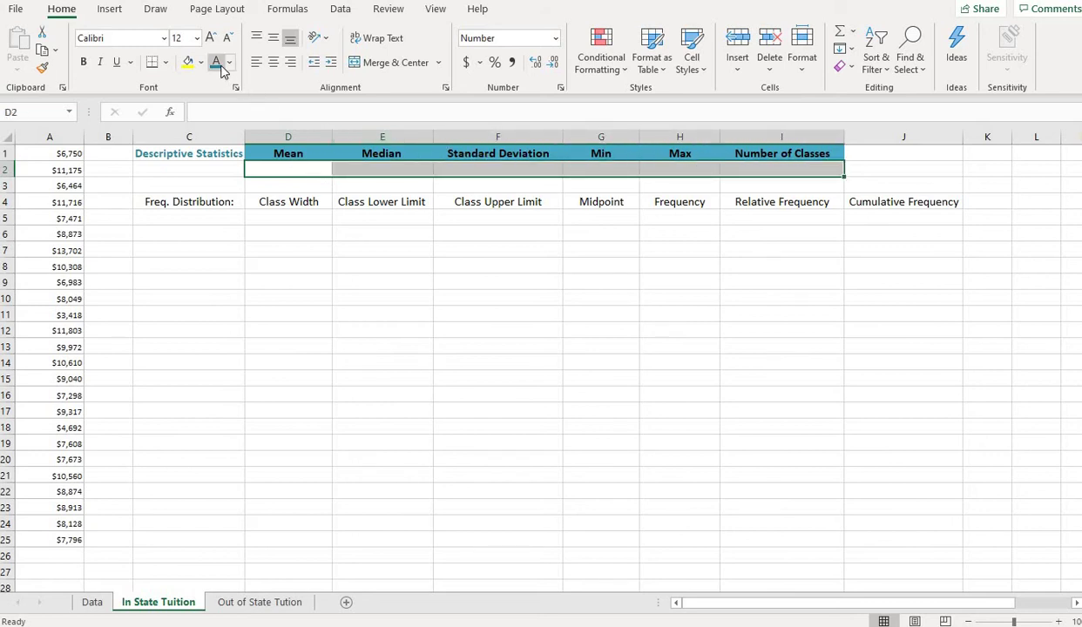
click(302, 172)
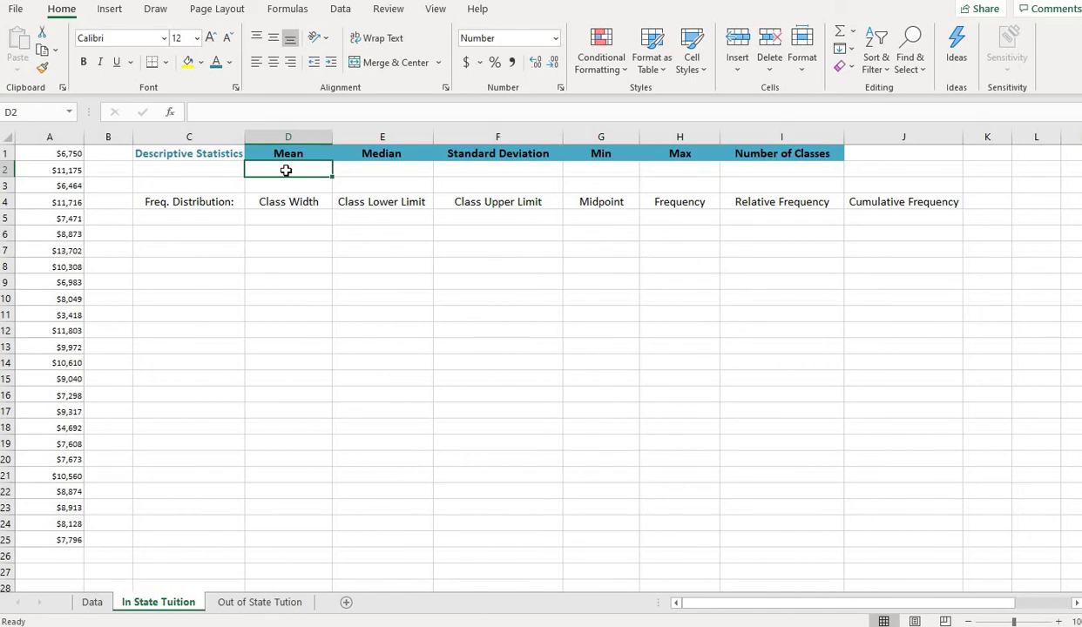
text(=av)
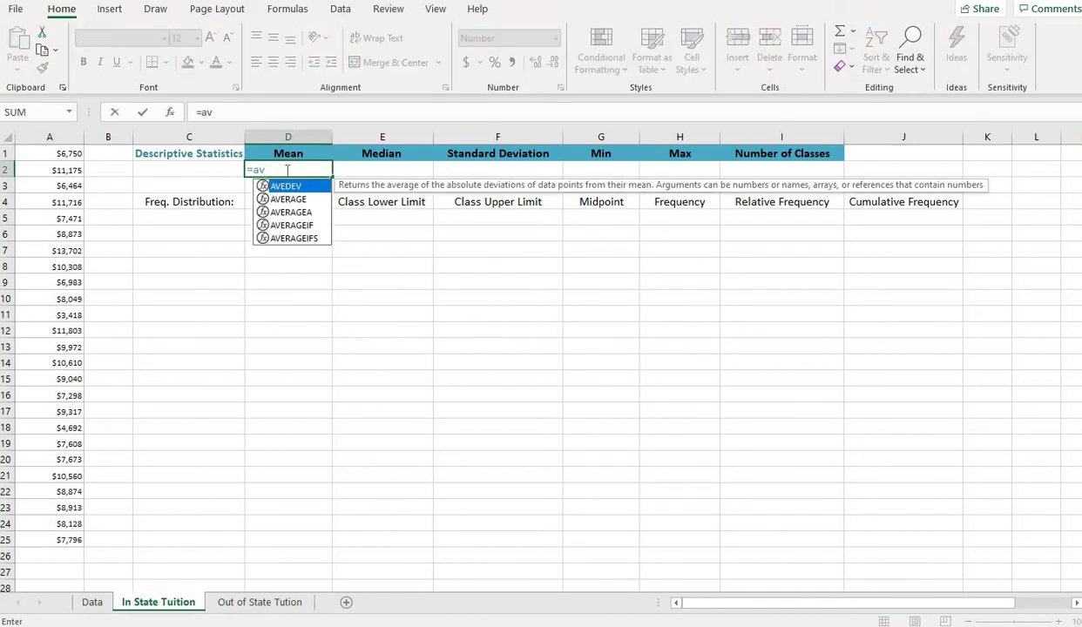
text(e)
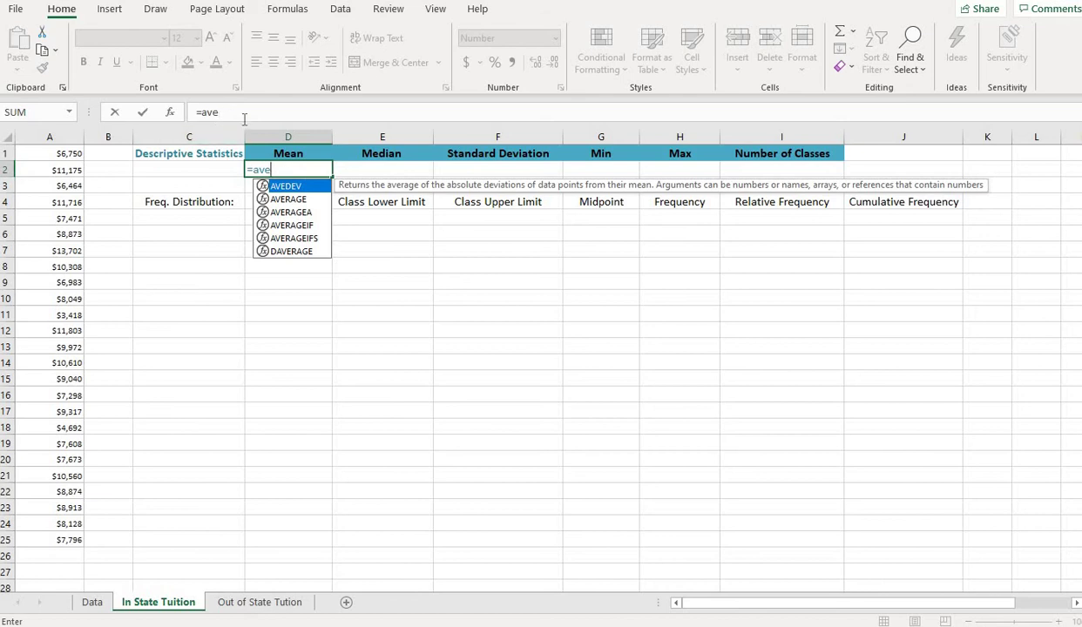
double_click(296, 200)
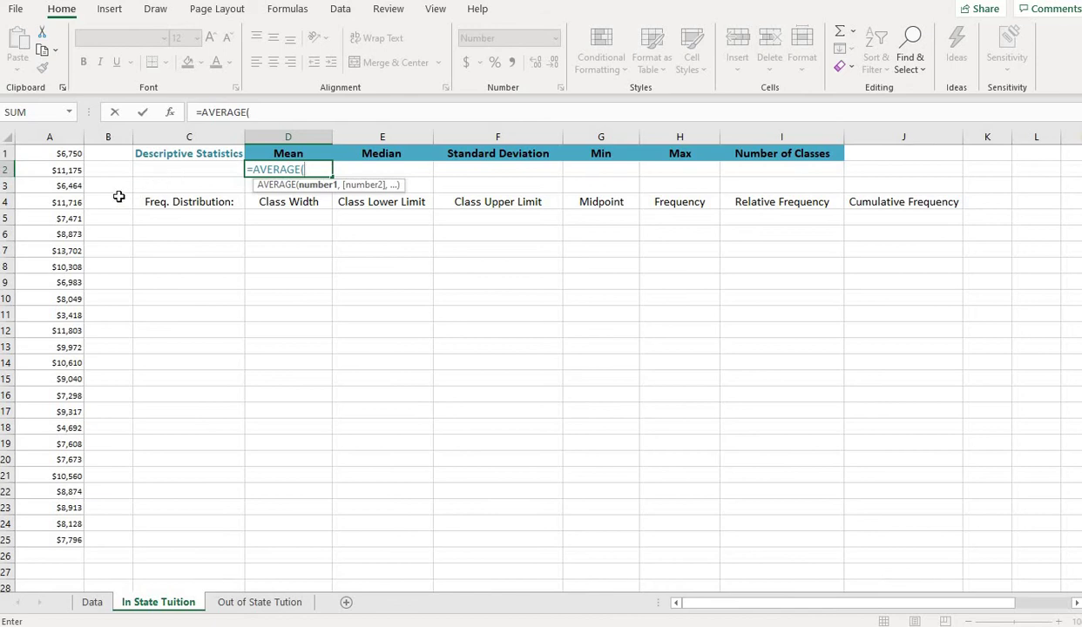
drag(69, 152, 50, 543)
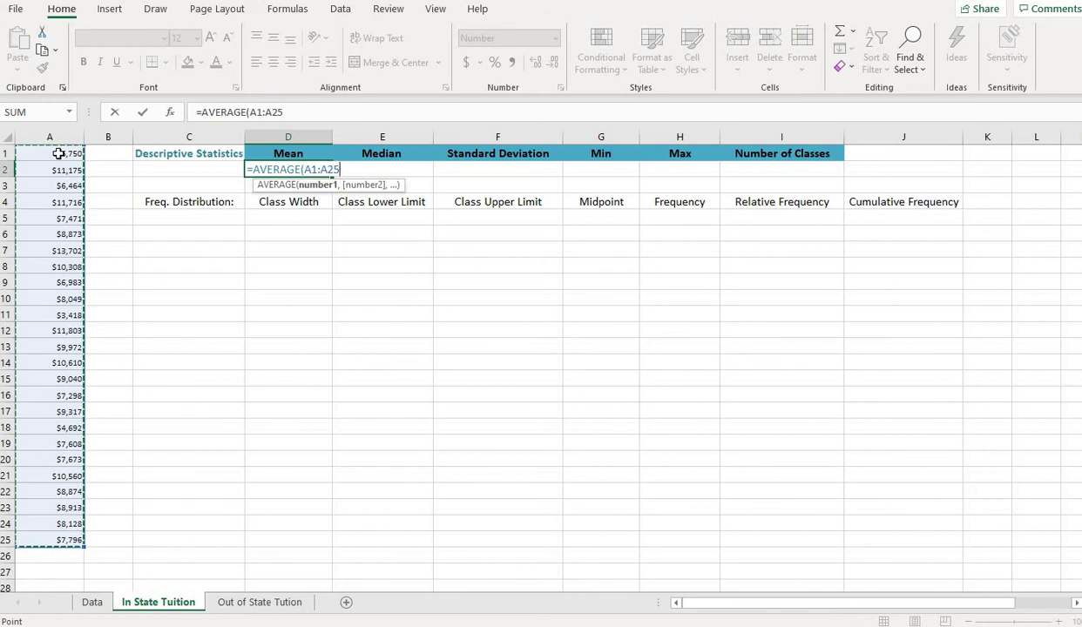
click(58, 153)
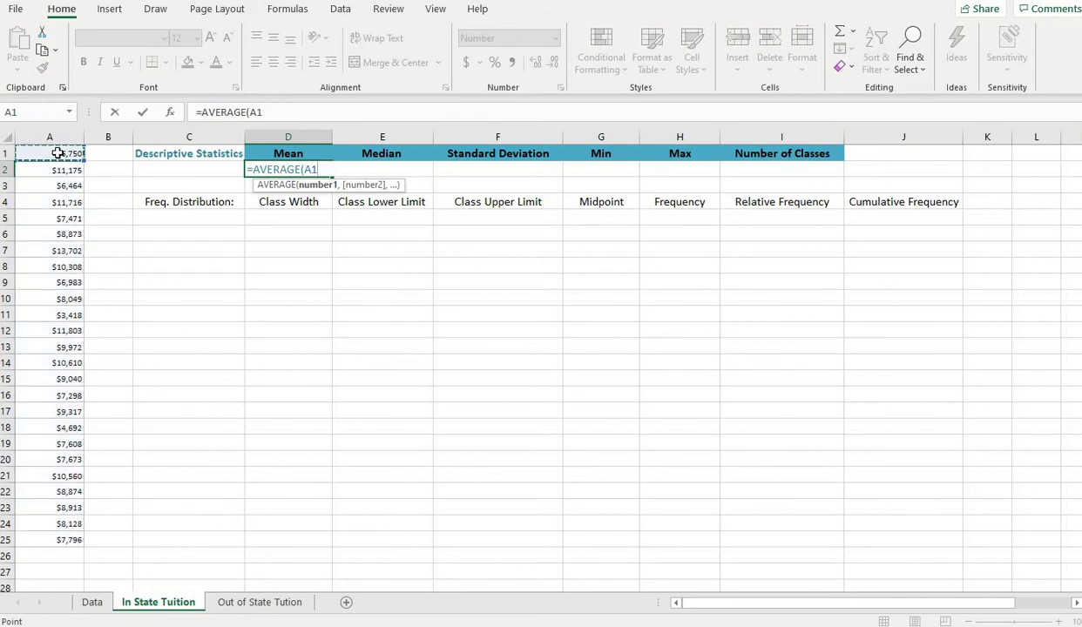
key(ctrl+shift+Down)
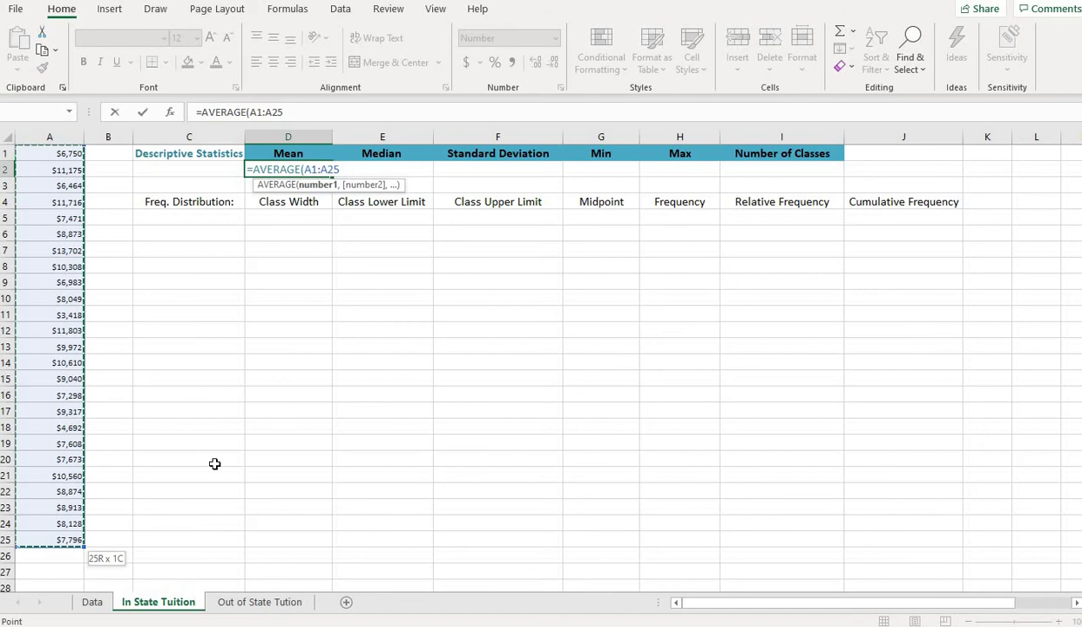
text())
key(Return)
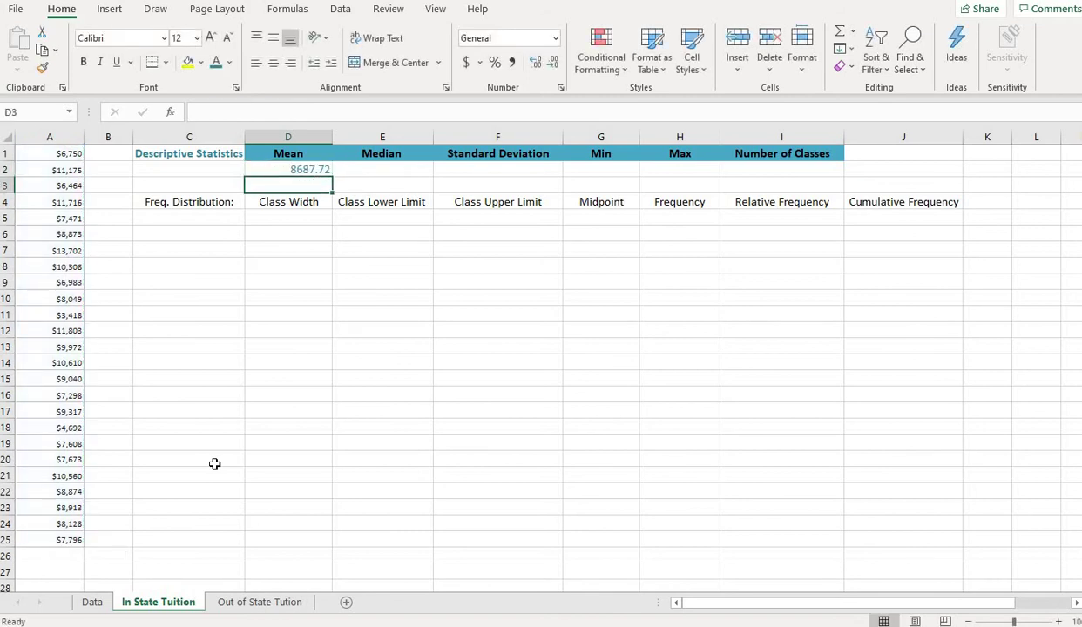
- Format the mean in D2 as accounting so it reads $ 8,687.72
click(311, 171)
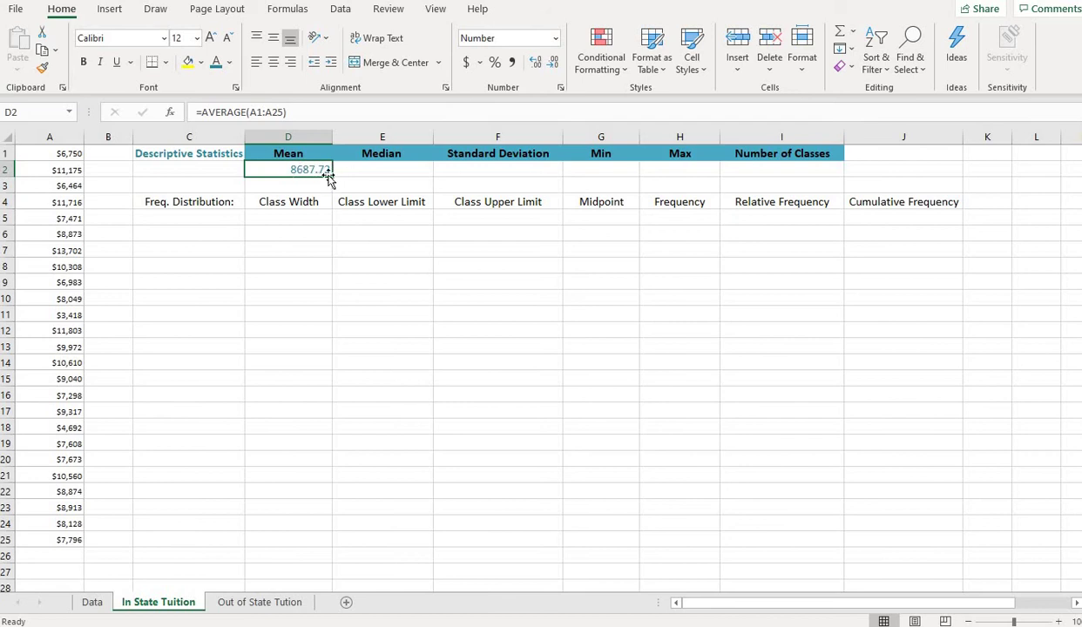
click(554, 38)
click(525, 139)
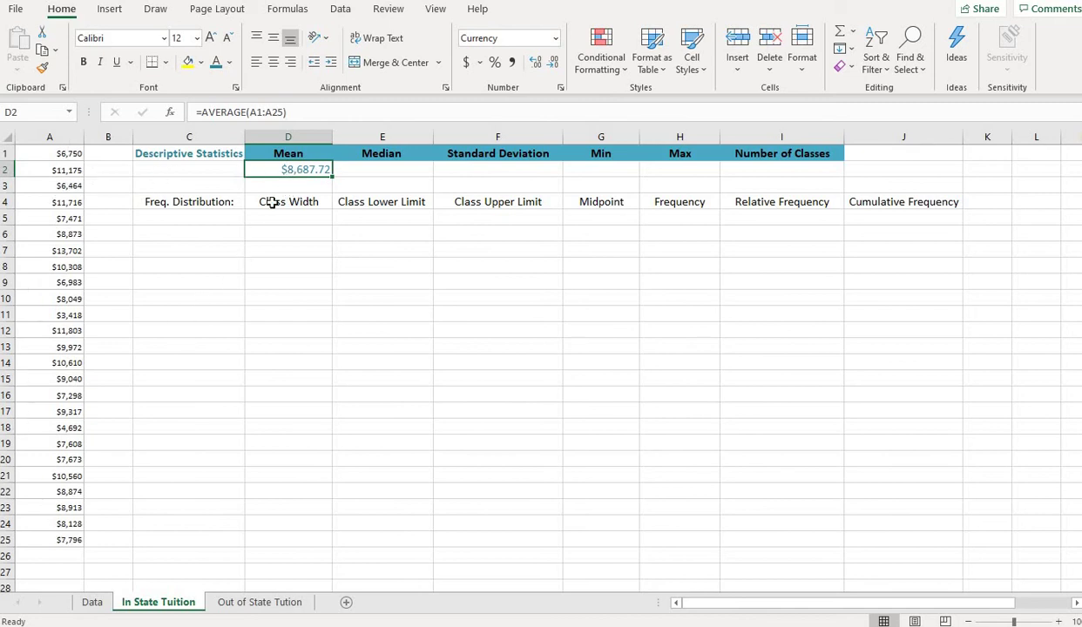
click(555, 38)
click(533, 103)
click(467, 62)
click(368, 170)
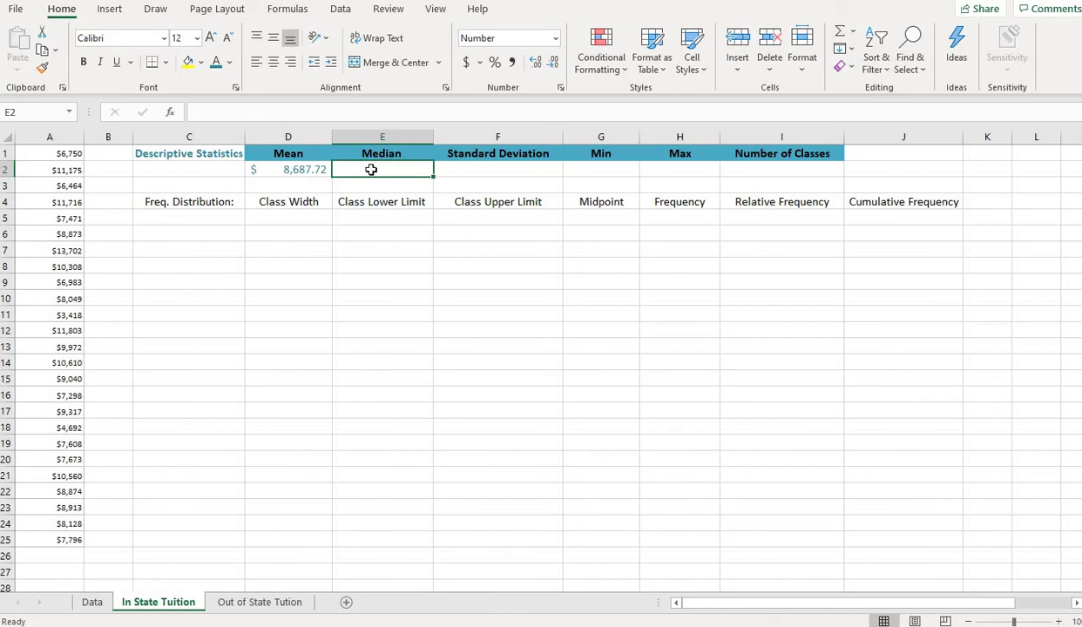
- Enter =MEDIAN(A1:A25) in E2 under the Median header
text(=me)
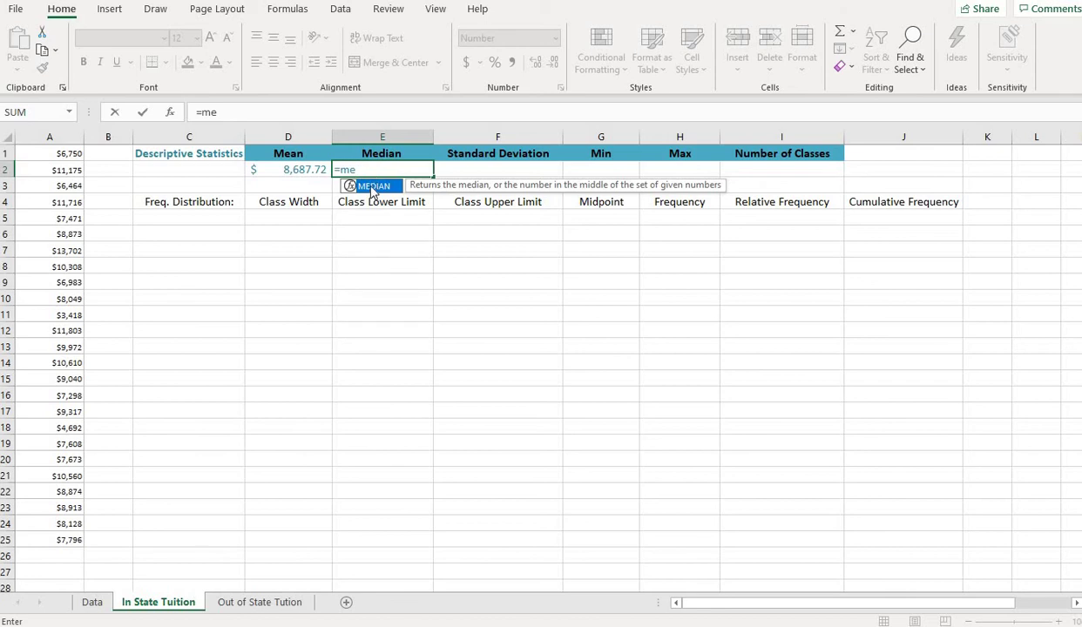
double_click(373, 187)
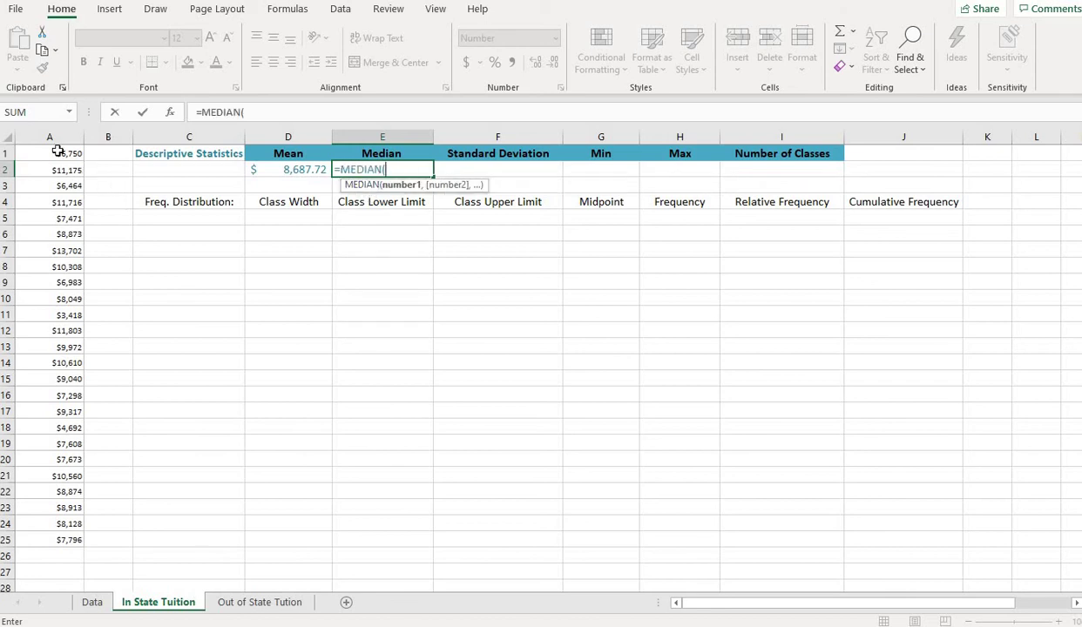
drag(60, 160, 42, 540)
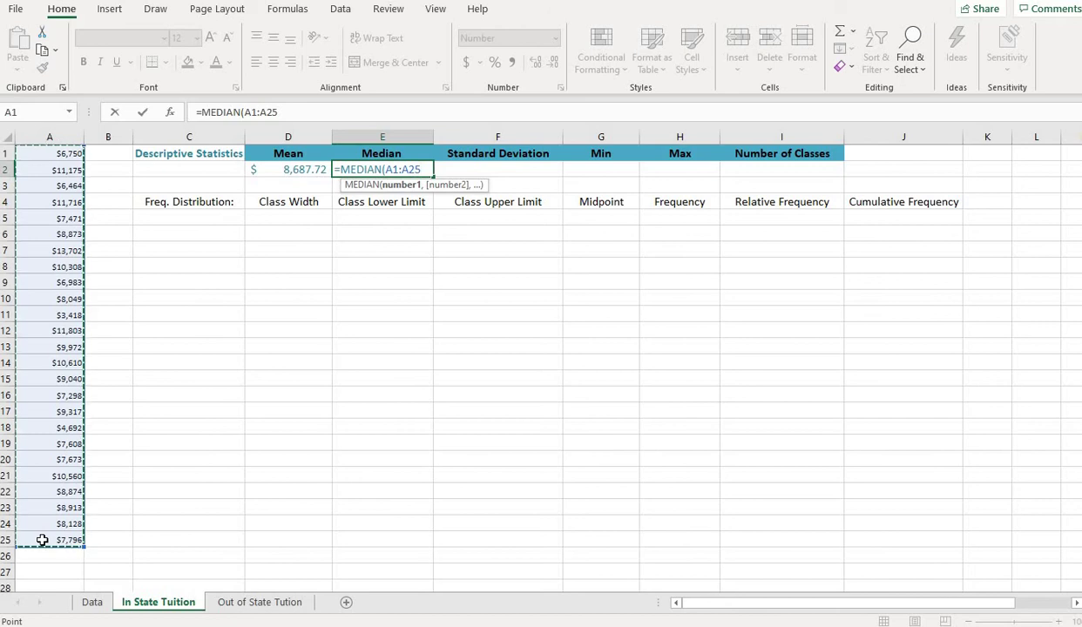
text())
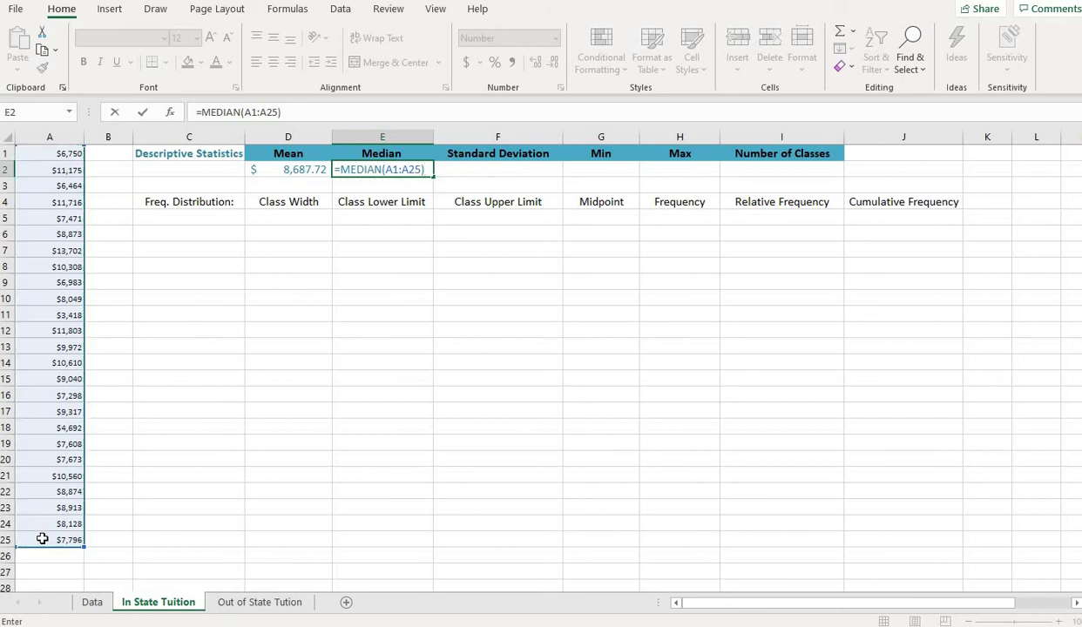
key(Return)
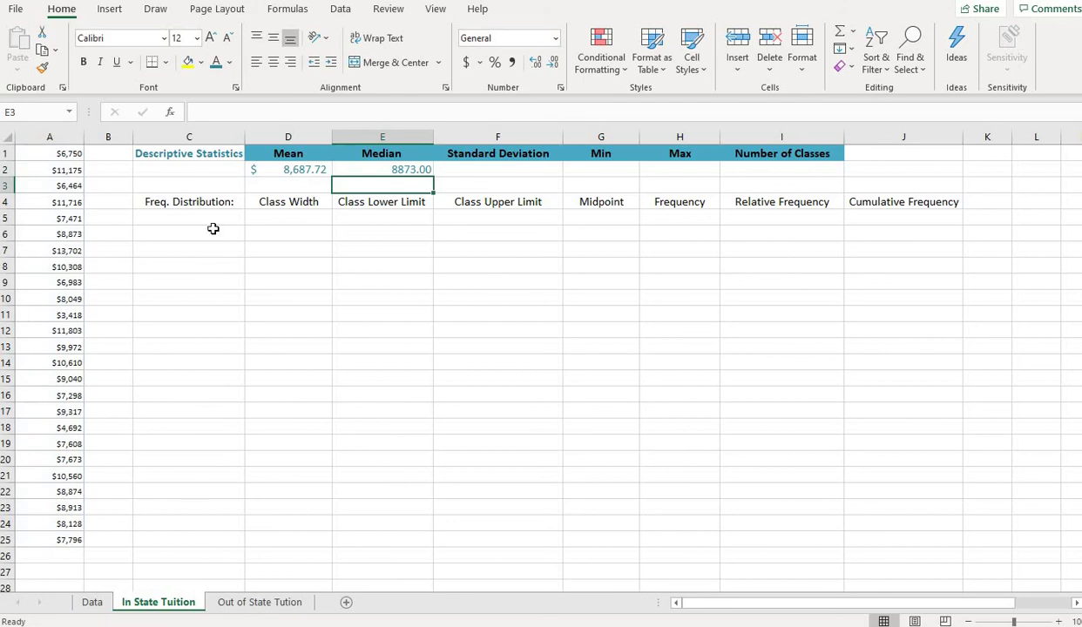
- Format the median in E2 as accounting so it reads $ 8,873.00
click(399, 164)
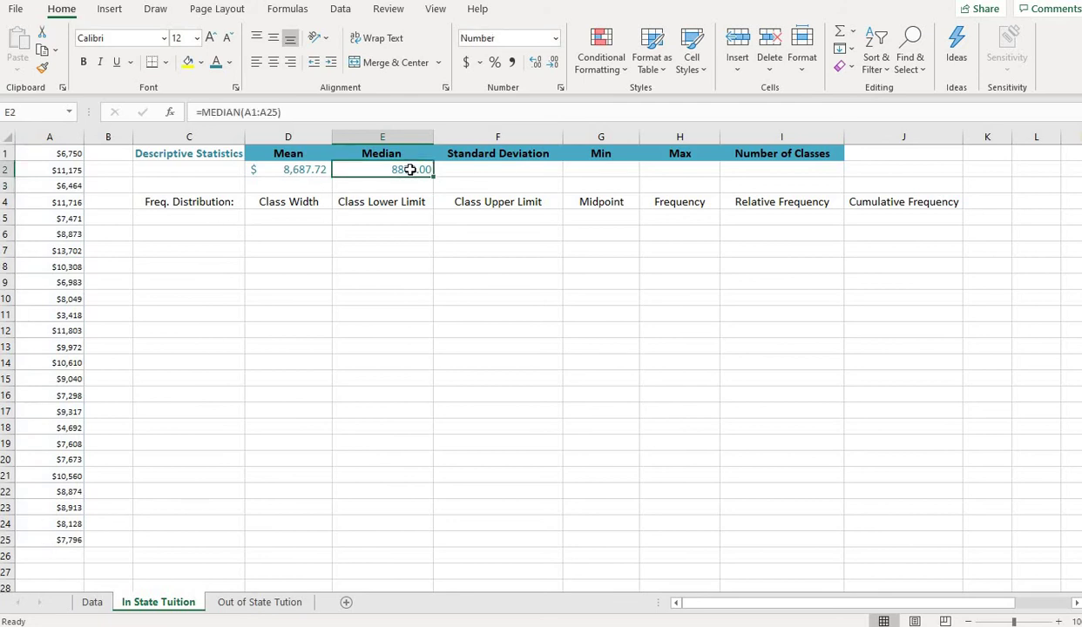
click(469, 62)
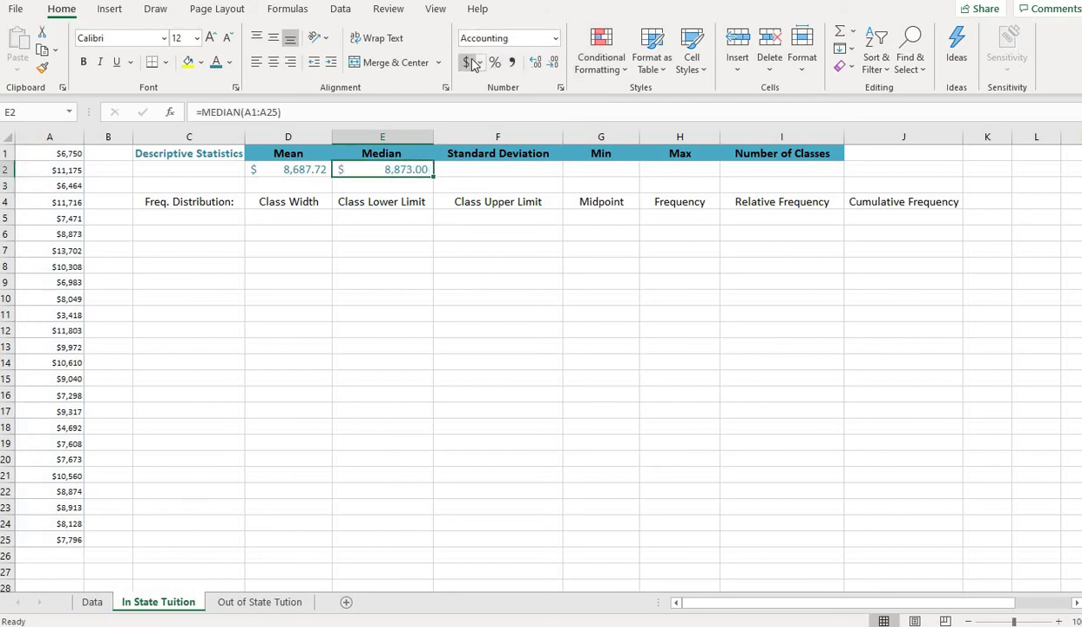
click(540, 174)
click(399, 167)
click(555, 39)
click(525, 137)
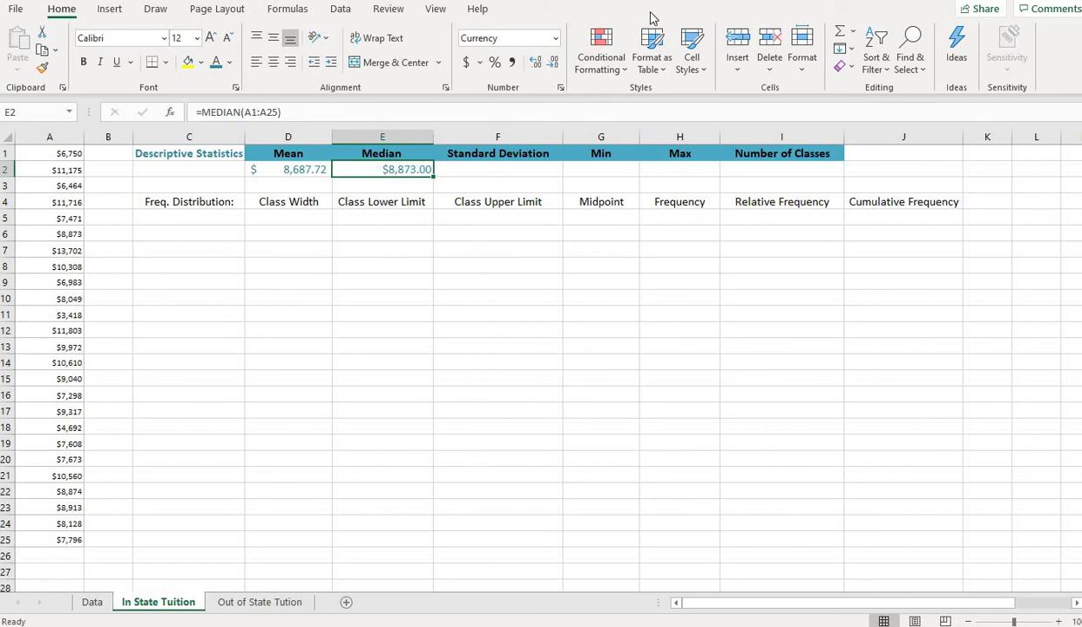
click(469, 63)
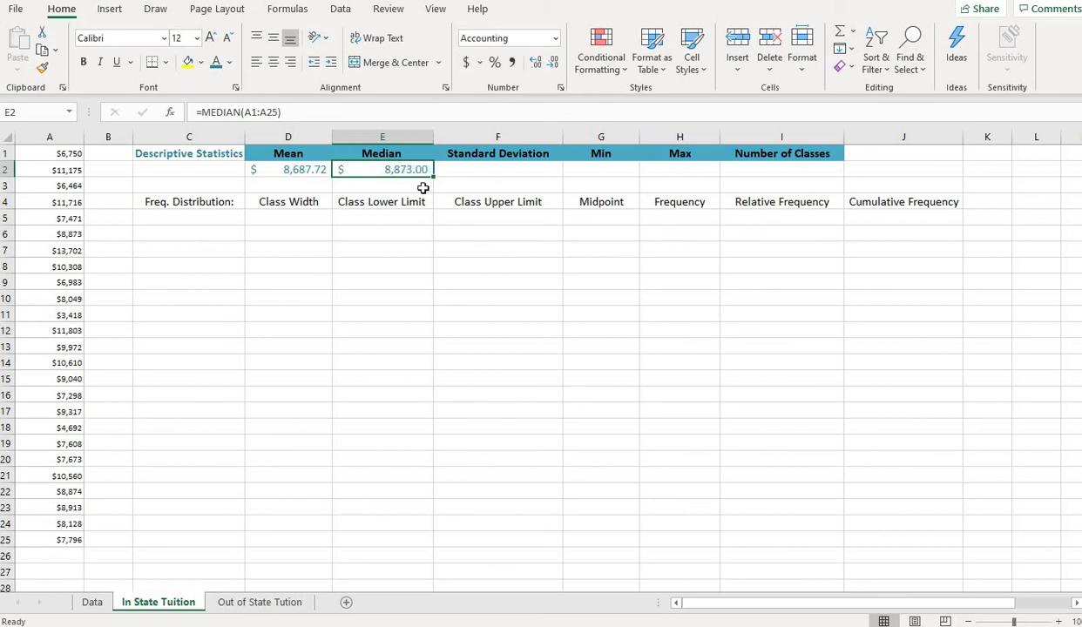
- Enter =STDEV.S(A1:A25) in F2 under Standard Deviation
click(526, 174)
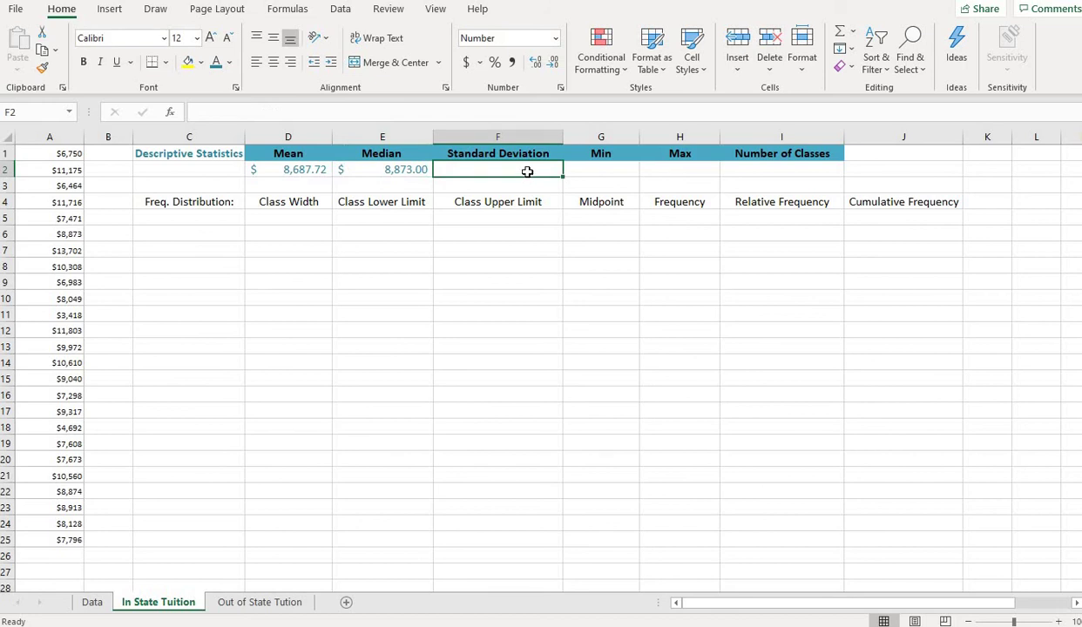
text(=st)
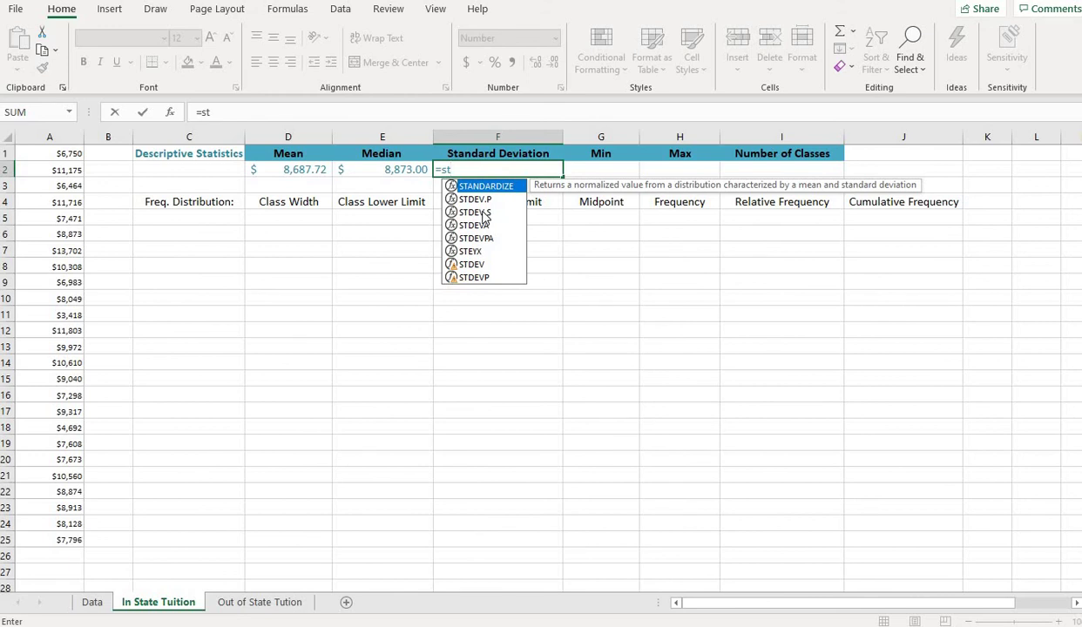
click(485, 213)
double_click(484, 213)
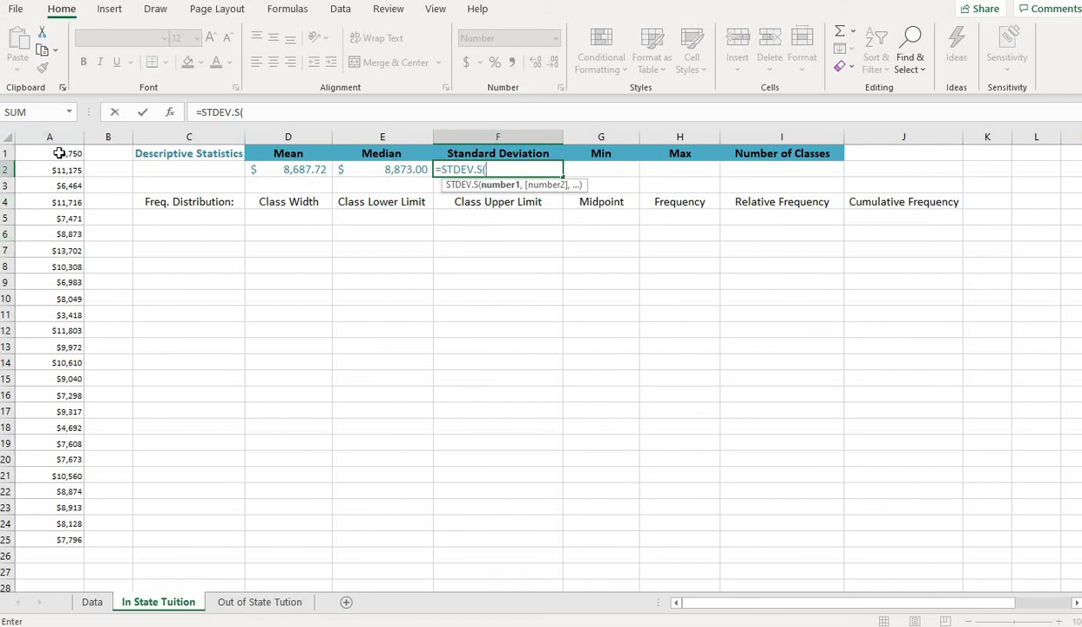
text(A1)
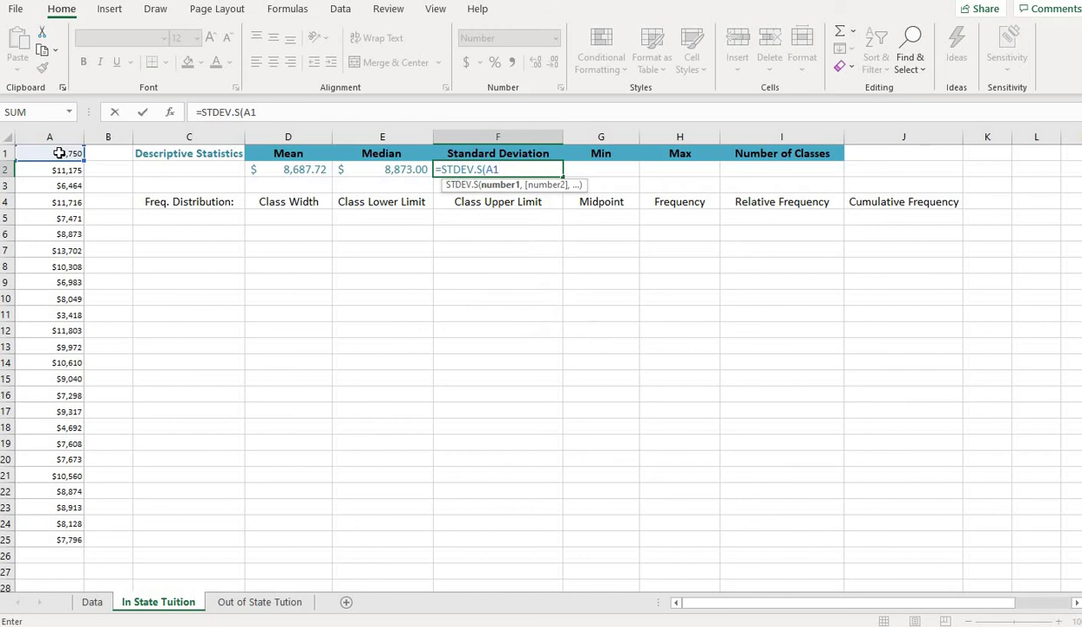
text(:A)
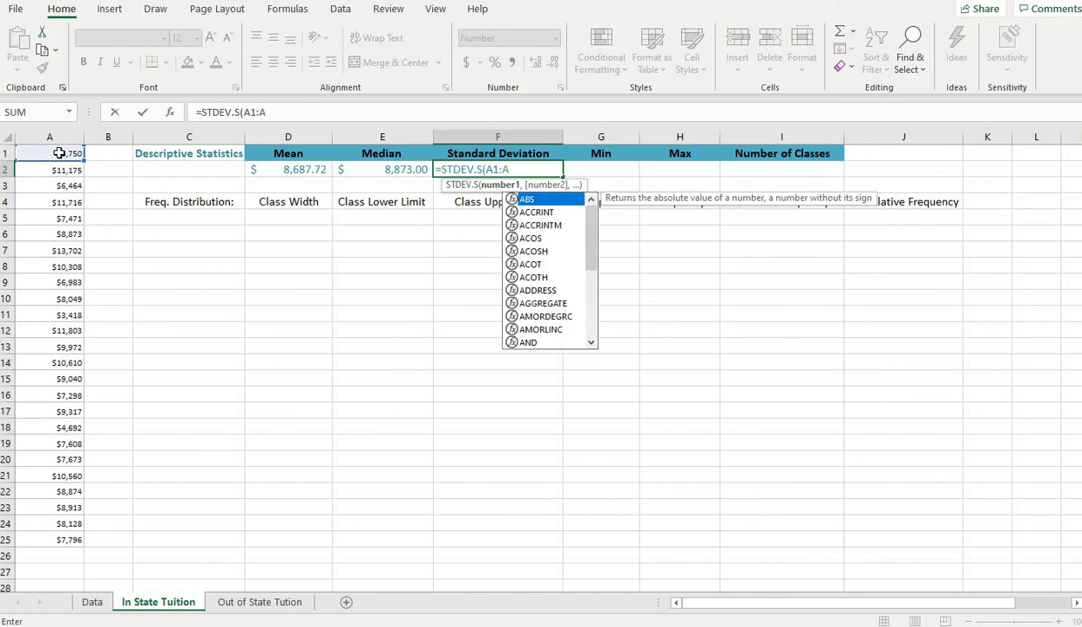
text(25)
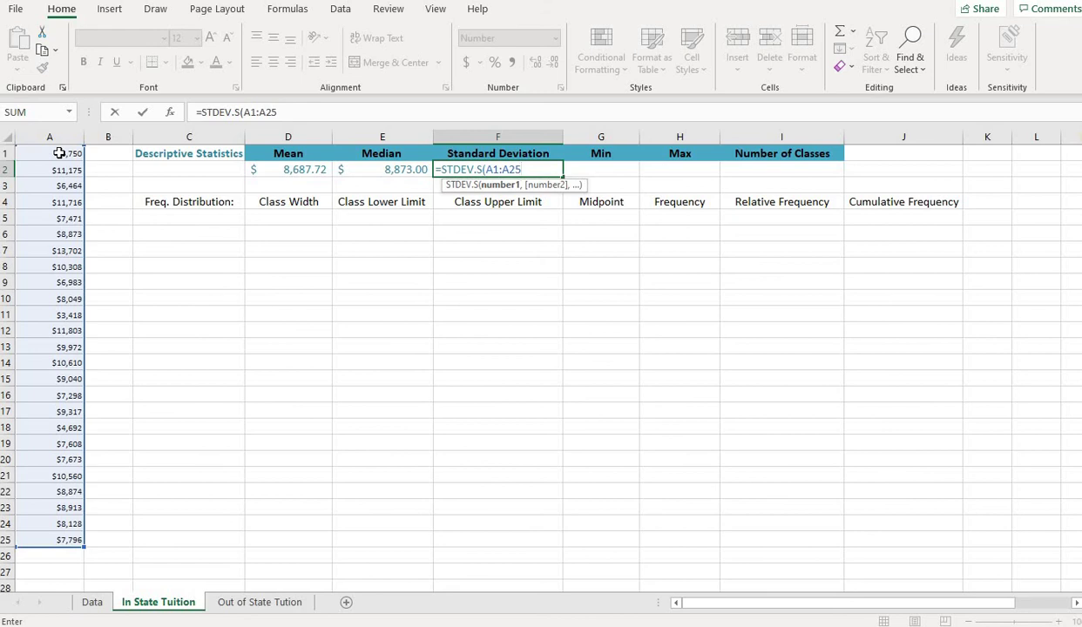
text())
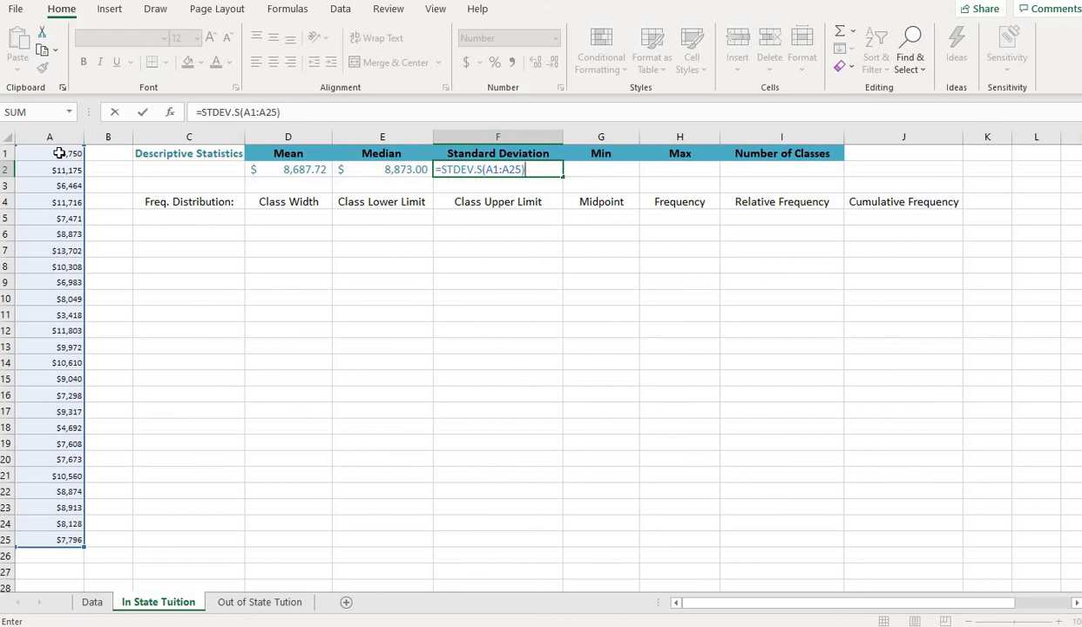
key(Return)
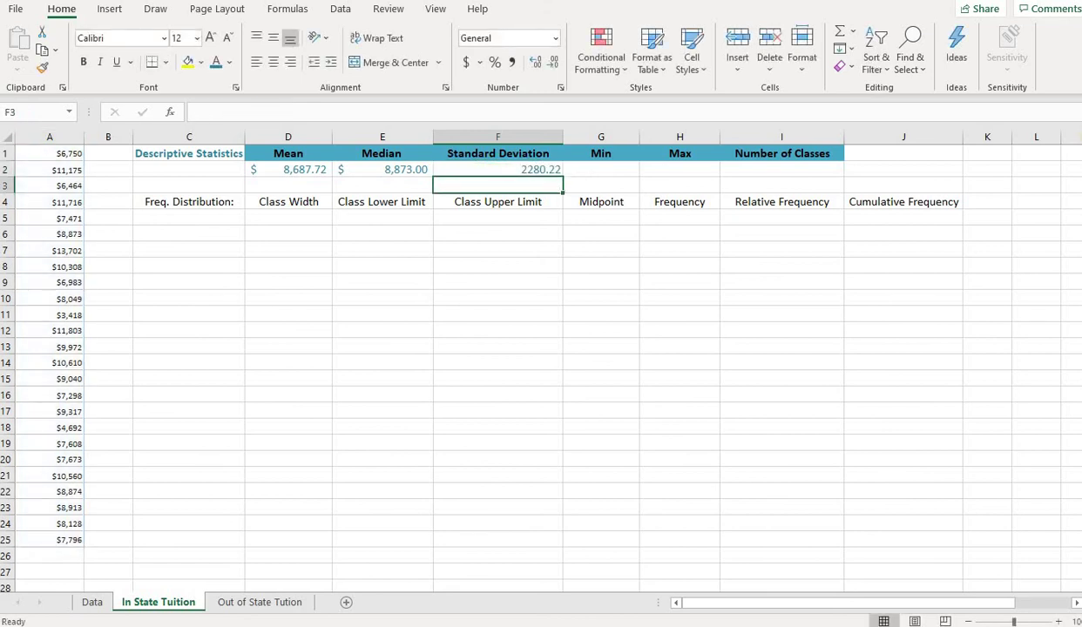
- Format the standard deviation in F2 as accounting, showing $ 2,280.22
click(545, 170)
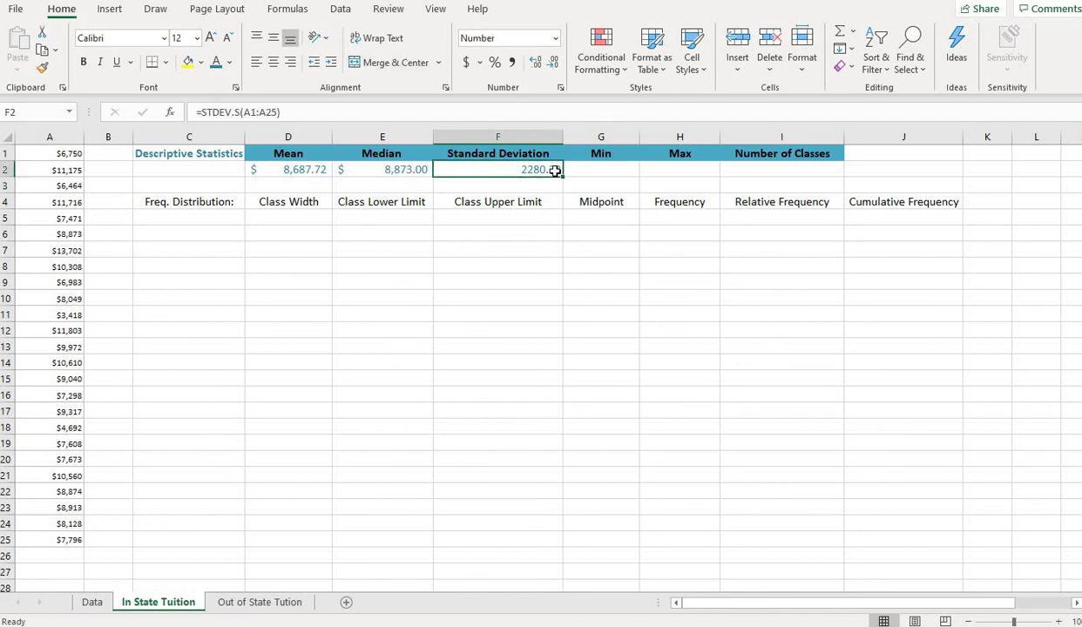
click(468, 64)
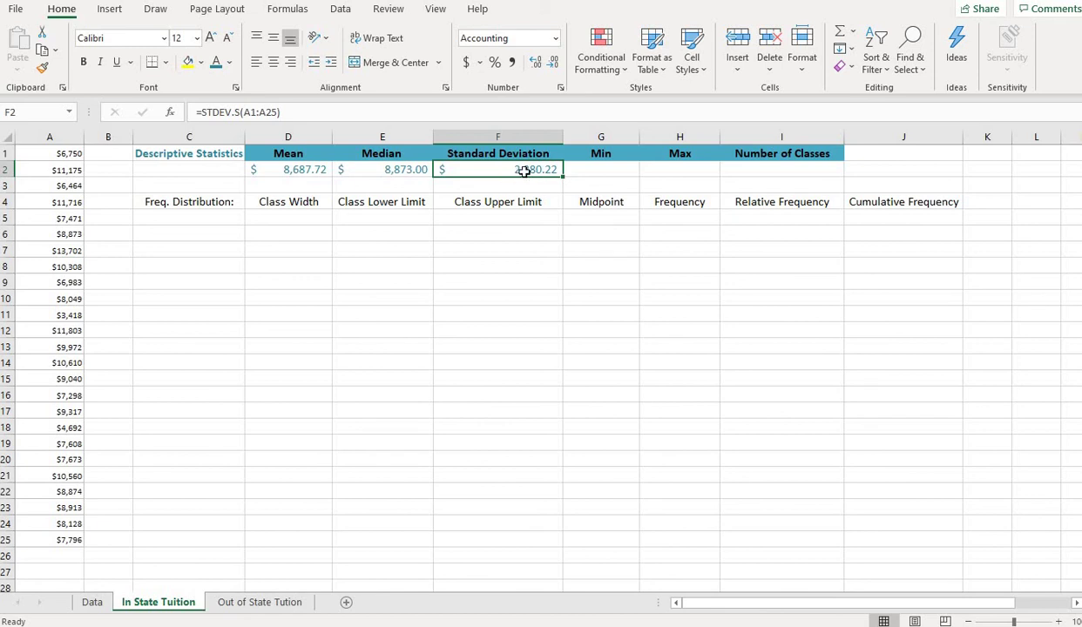
click(617, 171)
- Enter =MIN(A1:A25) in G2 under the Min header
text(=min)
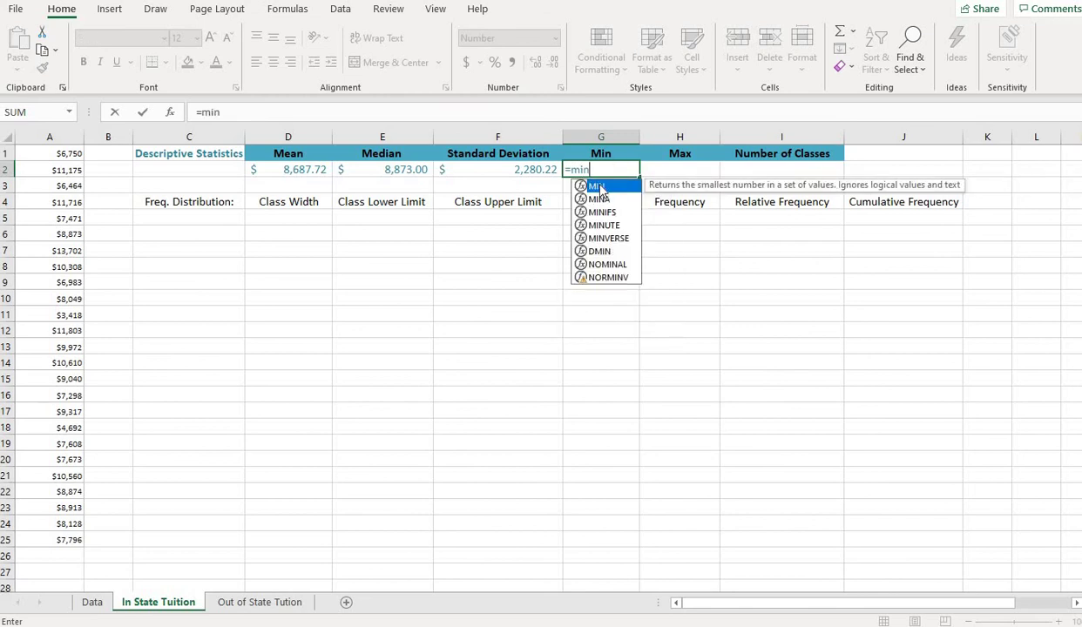
double_click(600, 186)
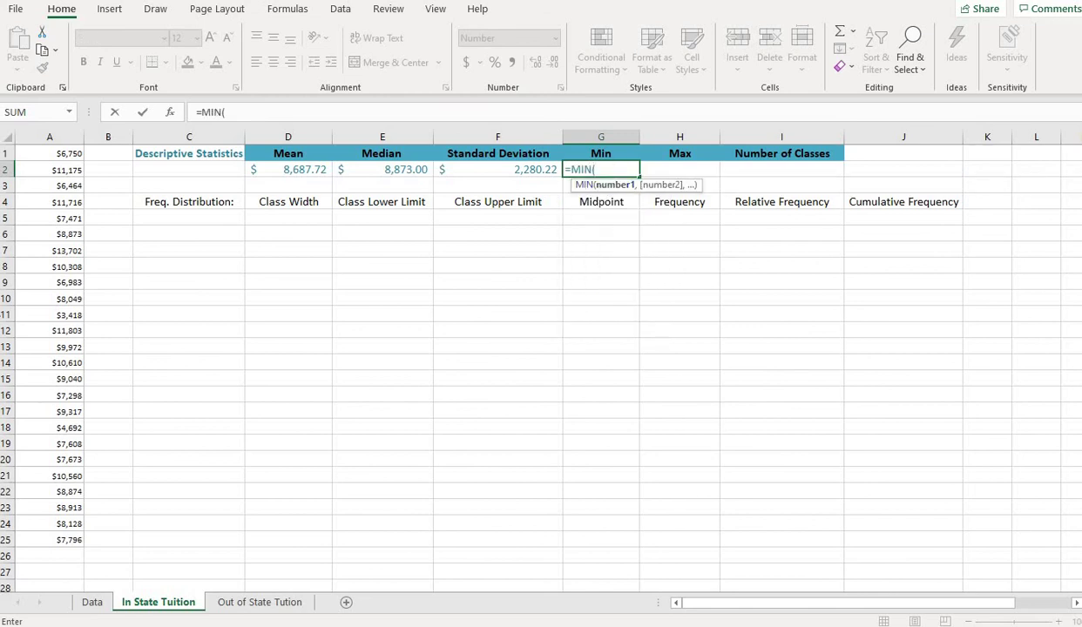
click(65, 159)
drag(66, 160, 44, 541)
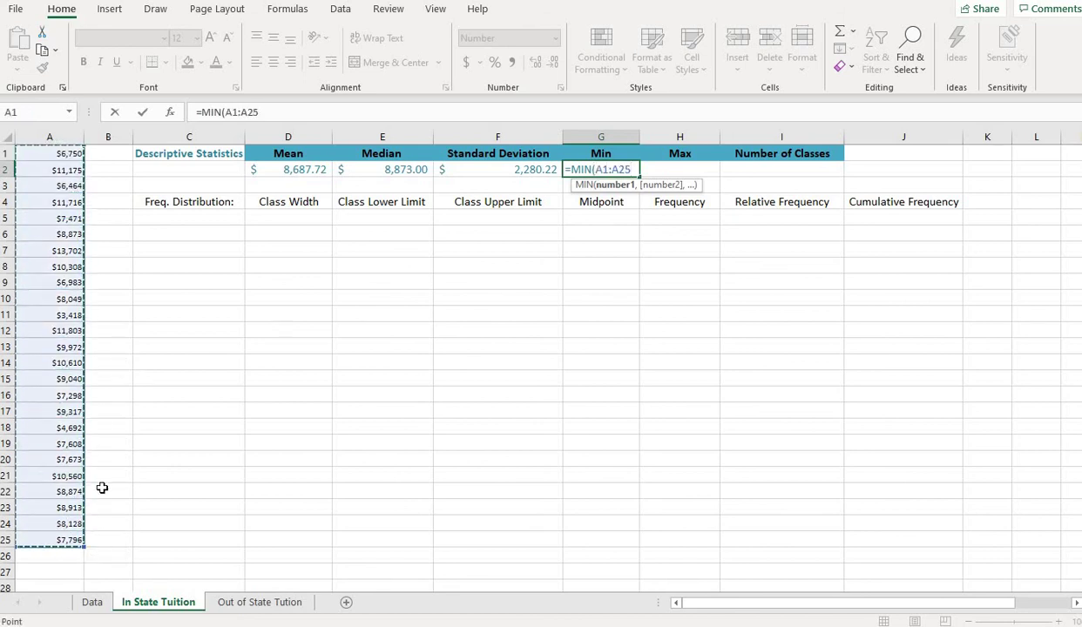
key(Return)
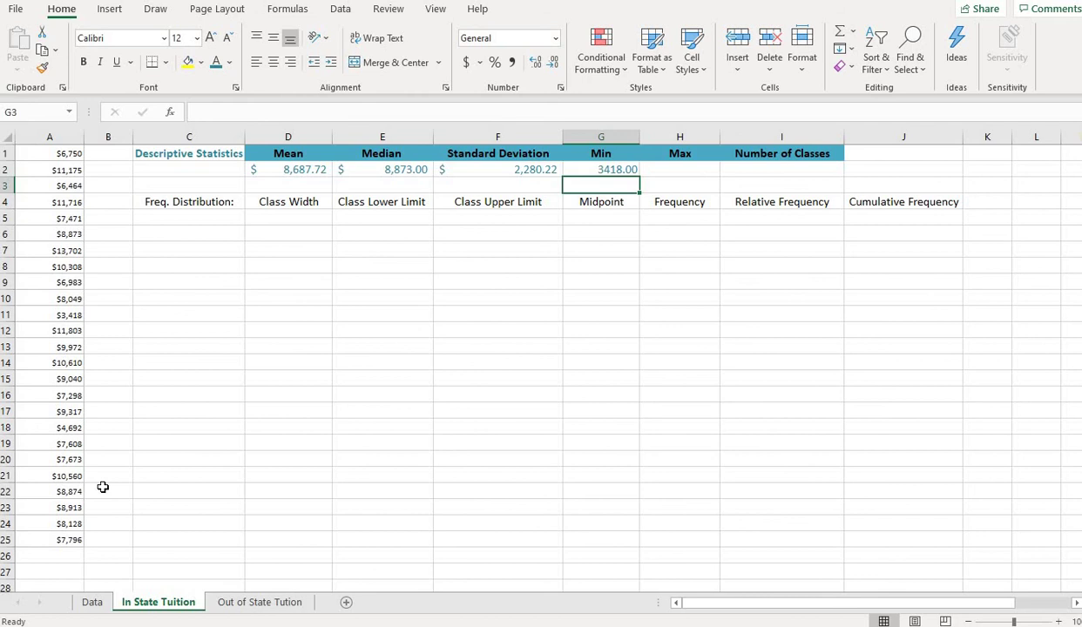
- Format the minimum in G2 as accounting, showing $ 3,418.00
click(623, 169)
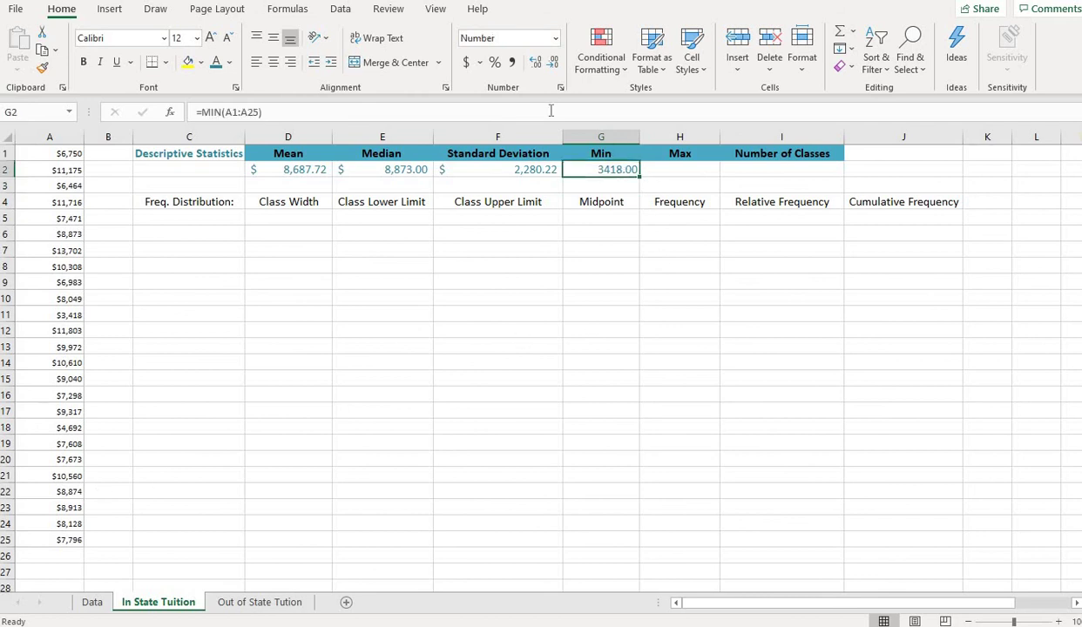
click(468, 62)
click(691, 171)
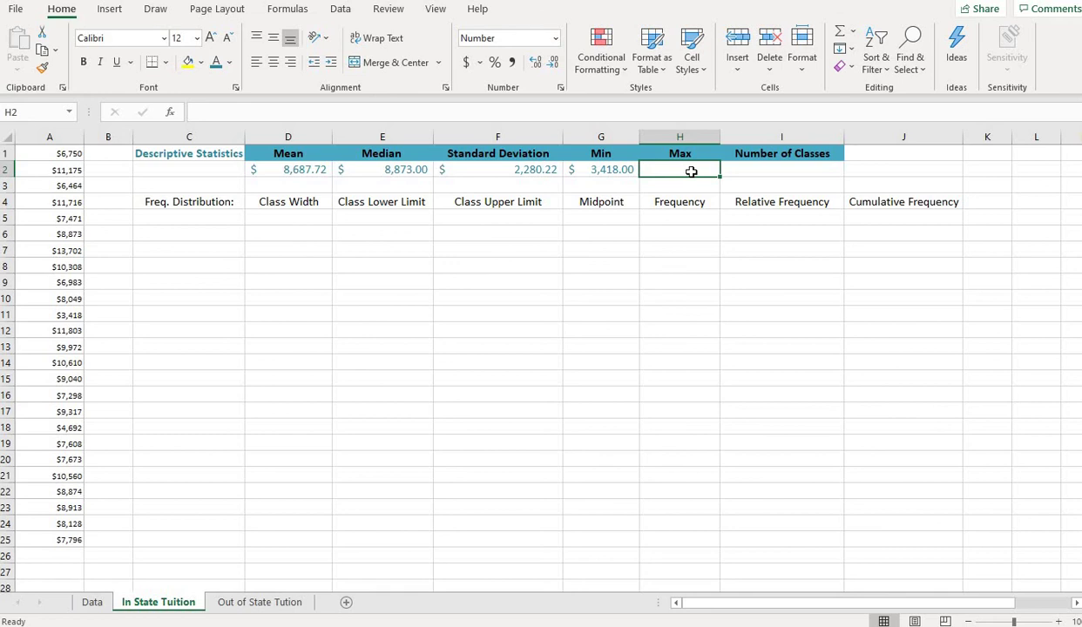
- Enter =MAX(A1:A25) in H2 and format it as accounting, showing $ 13,702.00
text(=max)
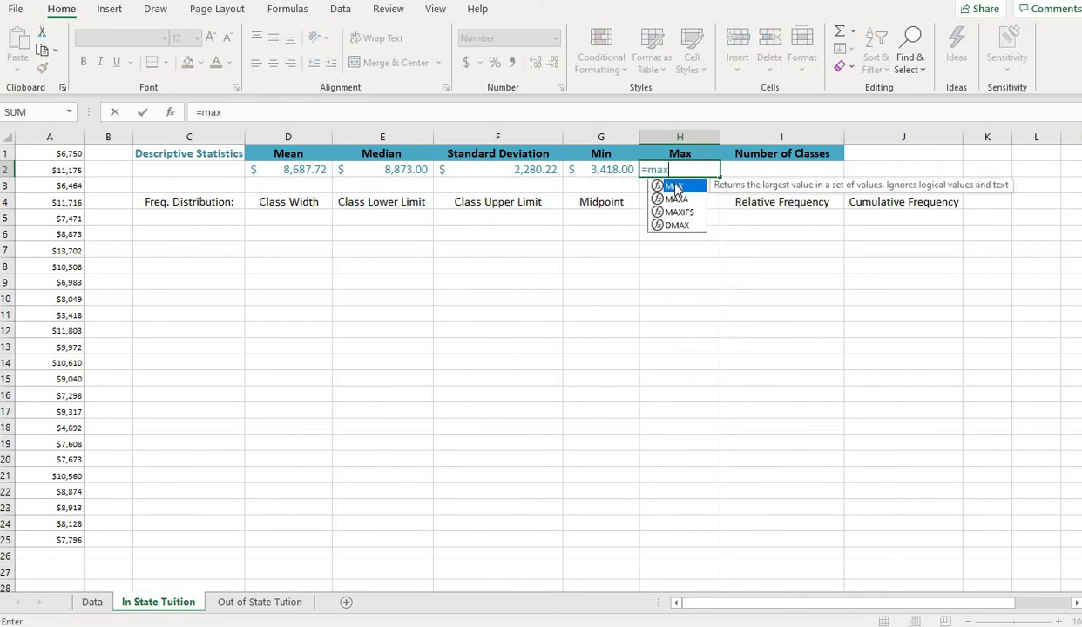
double_click(673, 186)
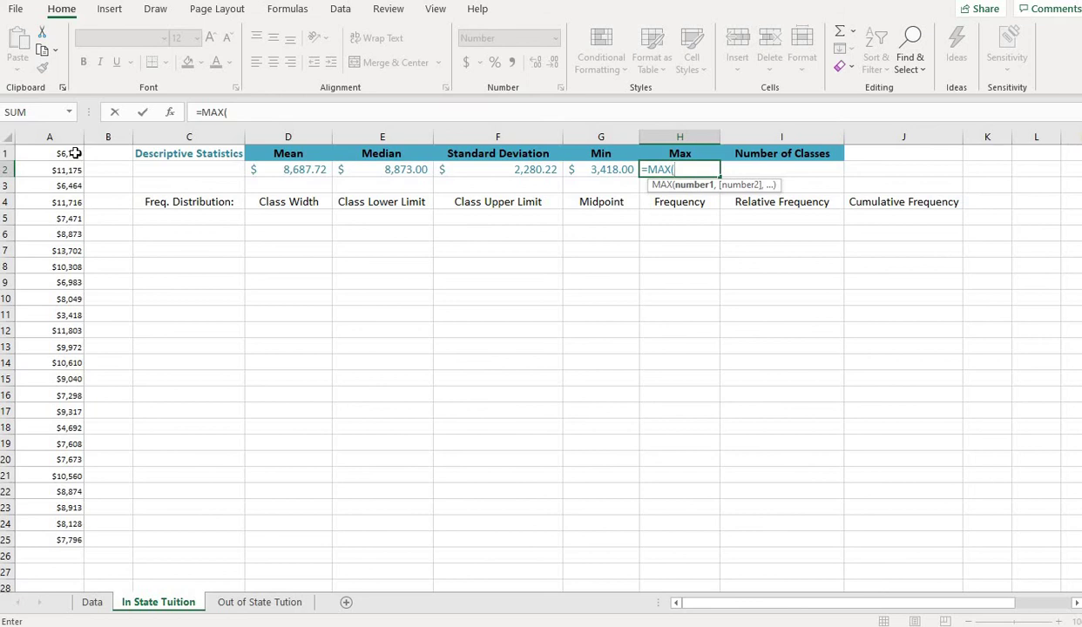
drag(74, 150, 43, 547)
key(Return)
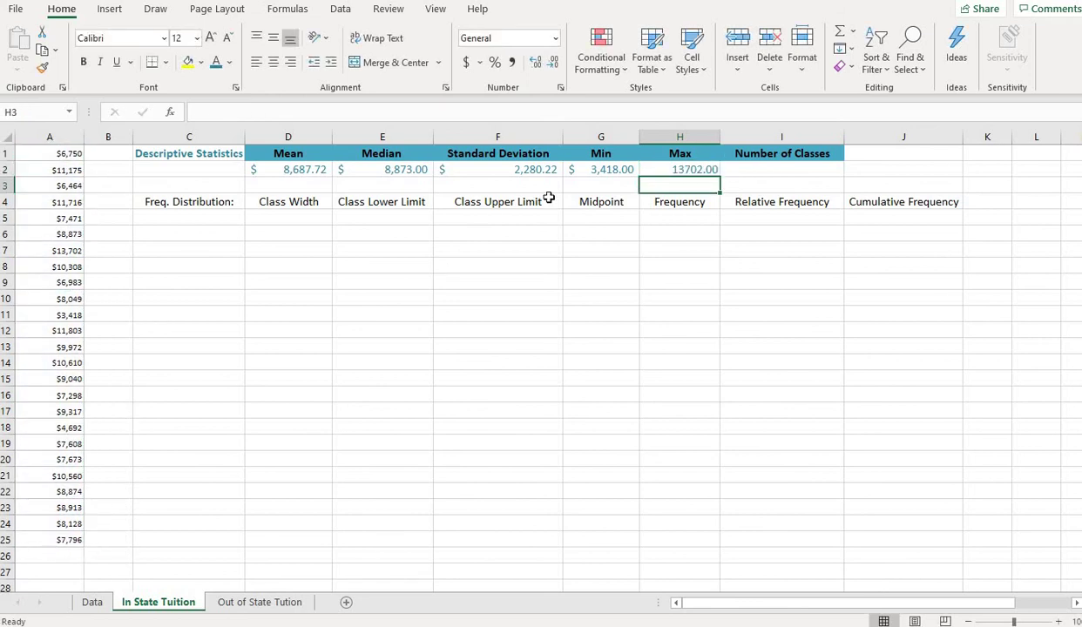
click(711, 168)
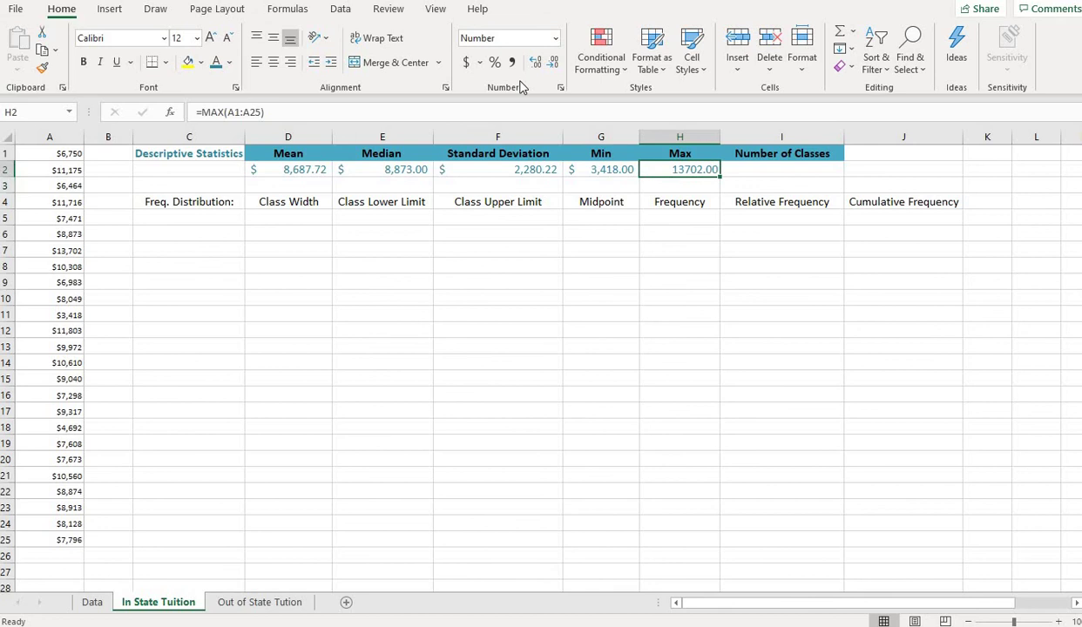
click(466, 62)
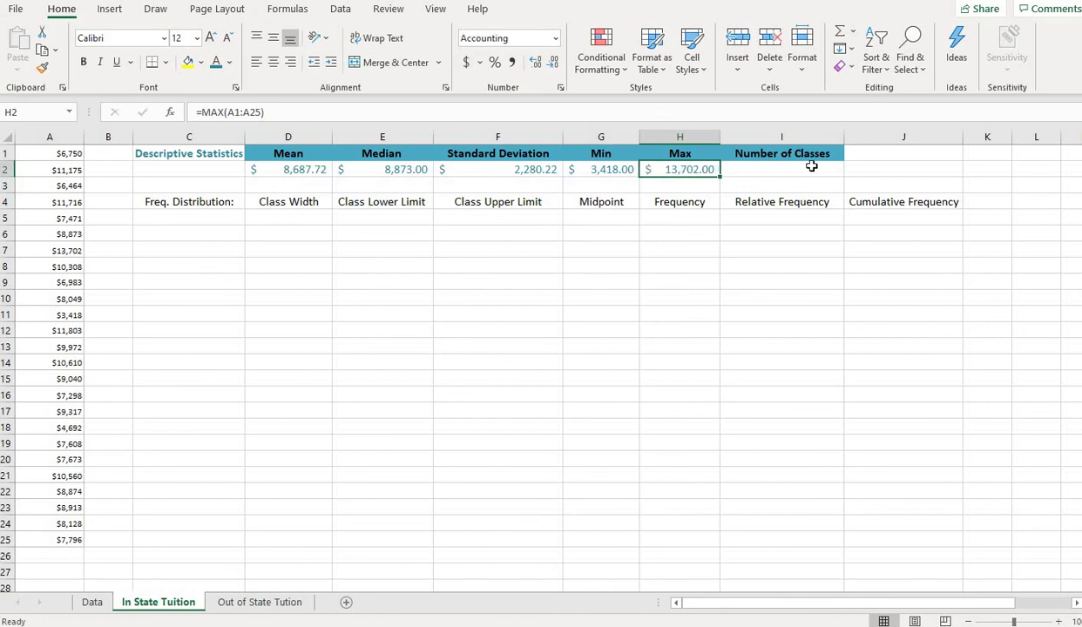
- Enter 6 in cell I2 under Number of Classes
click(759, 167)
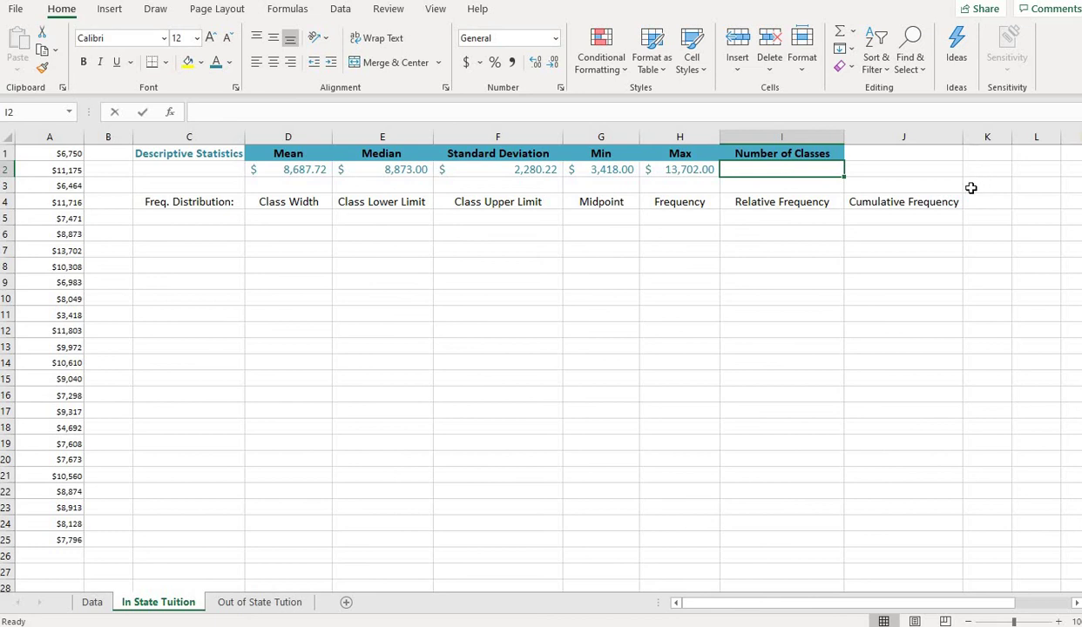
text(6)
key(Return)
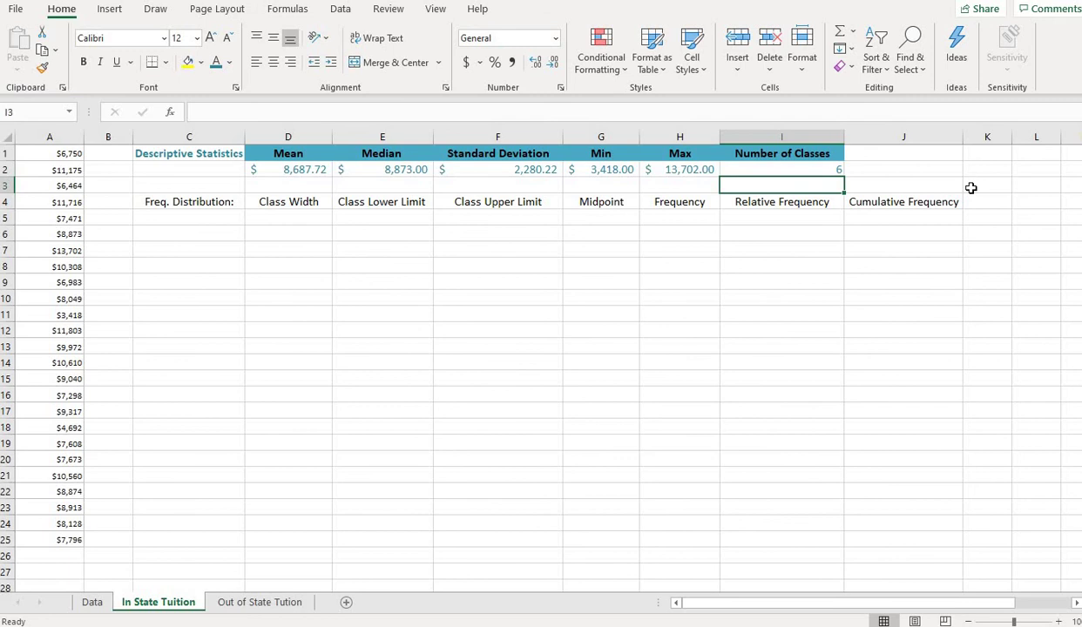